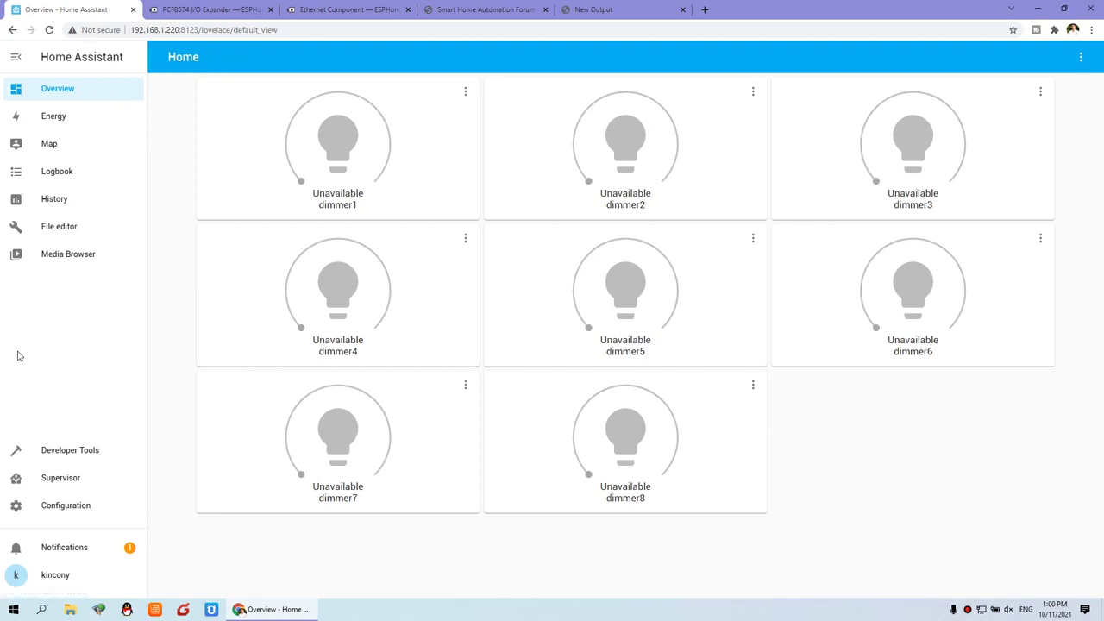
Step: Go to the Supervisor add-on page from the Home Assistant sidebar
{"action": "left_click", "coordinate": [76, 88]}
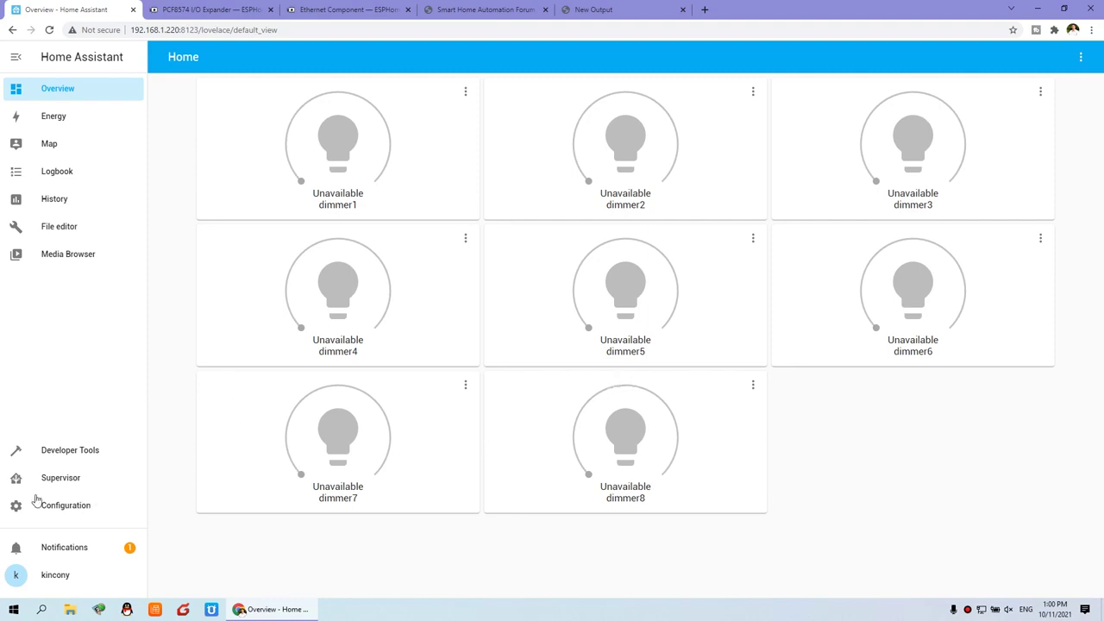
Step: Search the add-on store for 'esphome' and open the ESPHome add-on
{"action": "left_click", "coordinate": [84, 480]}
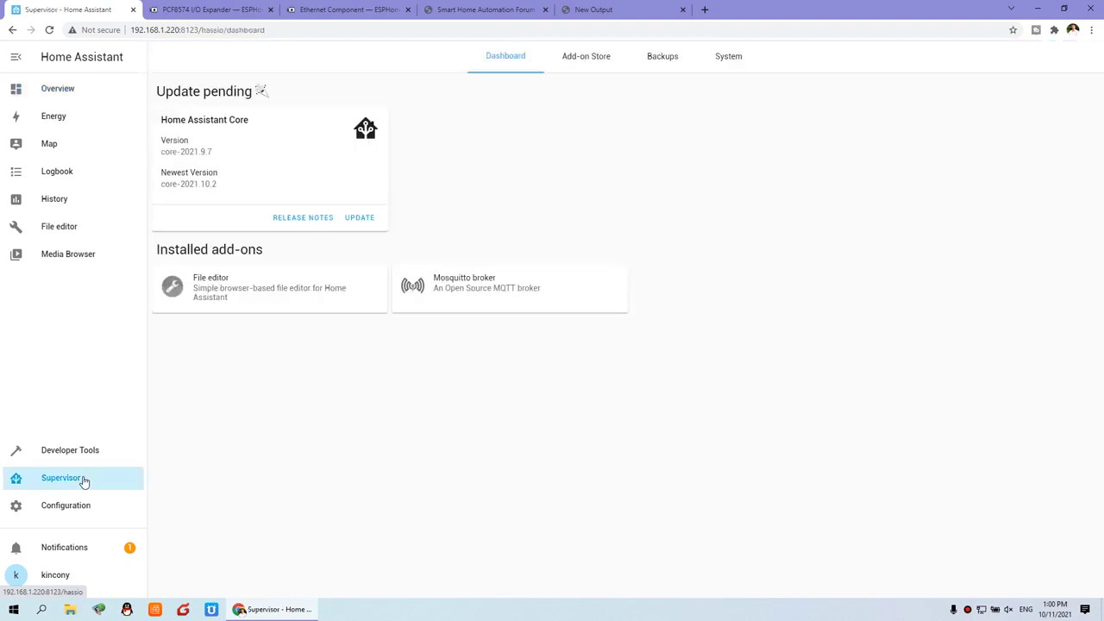
{"action": "left_click", "coordinate": [604, 58]}
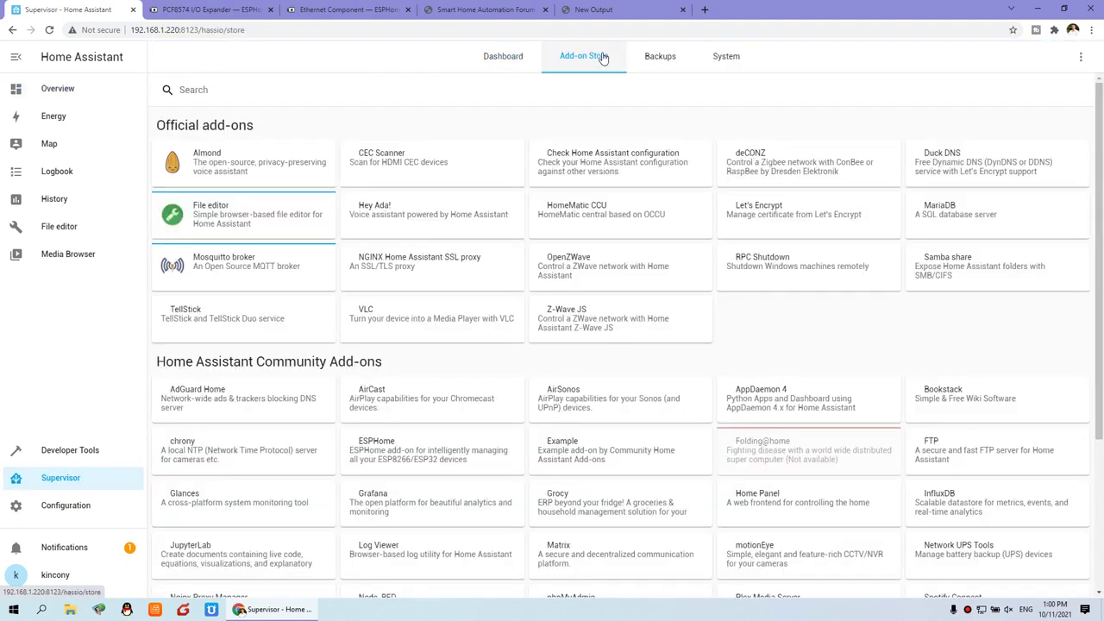
{"action": "left_click", "coordinate": [238, 89]}
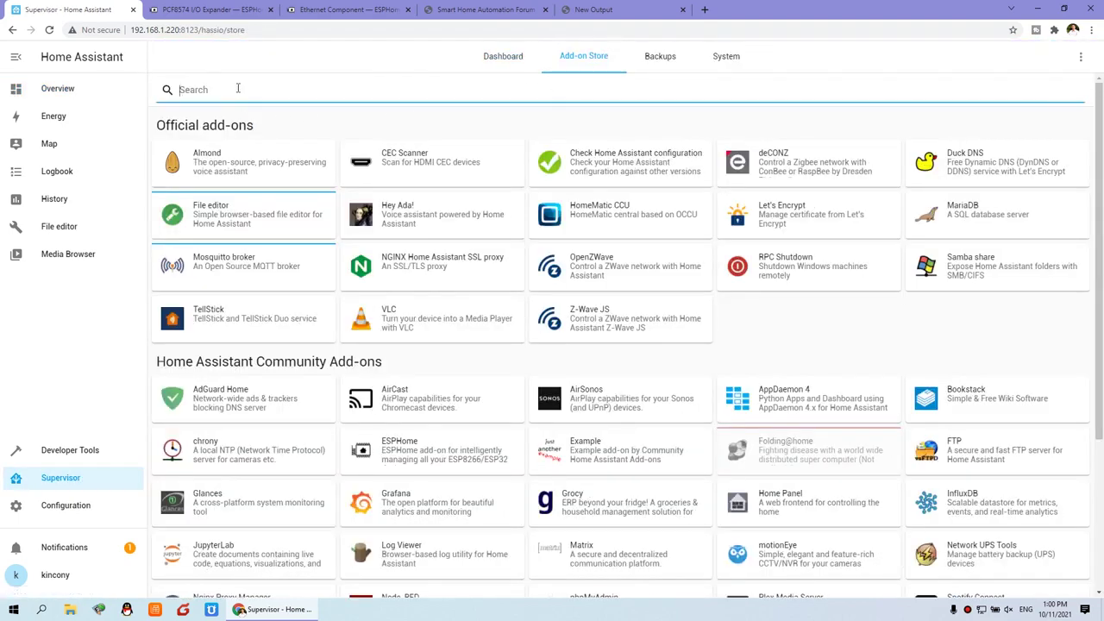
{"action": "type", "text": "esphome"}
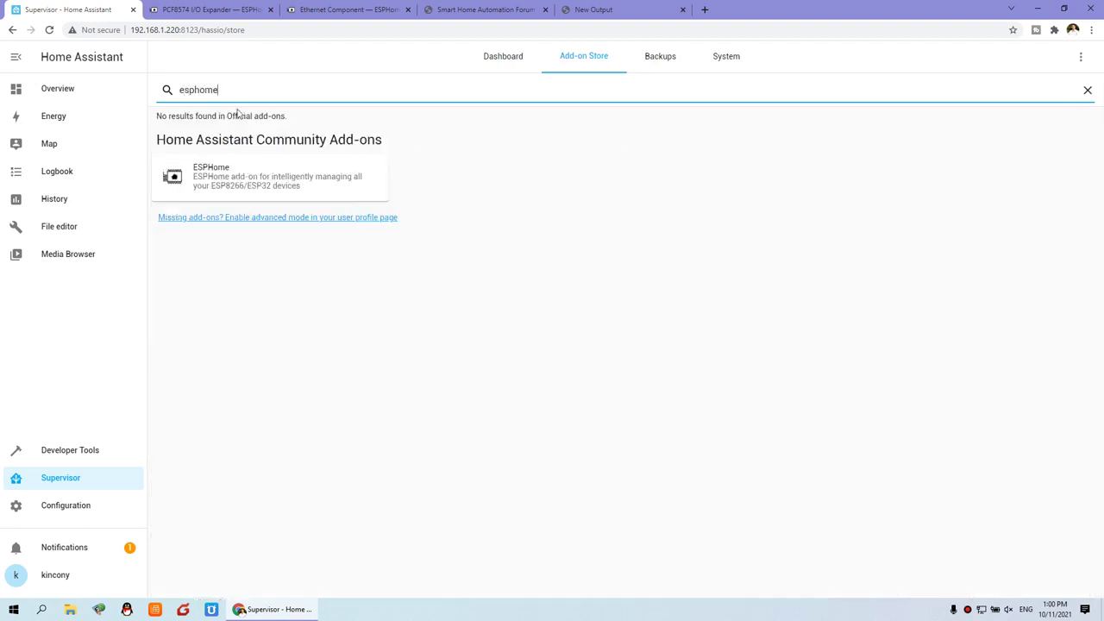
{"action": "left_click", "coordinate": [230, 172]}
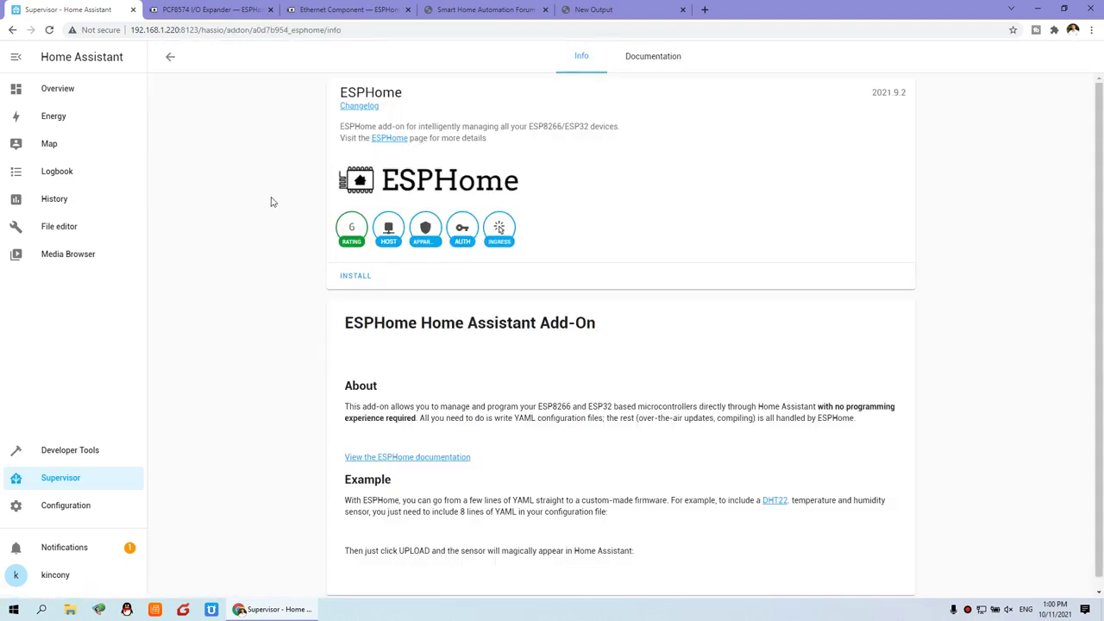
Step: Install and start ESPHome with Show in sidebar enabled, then open its dashboard
{"action": "left_click", "coordinate": [365, 277]}
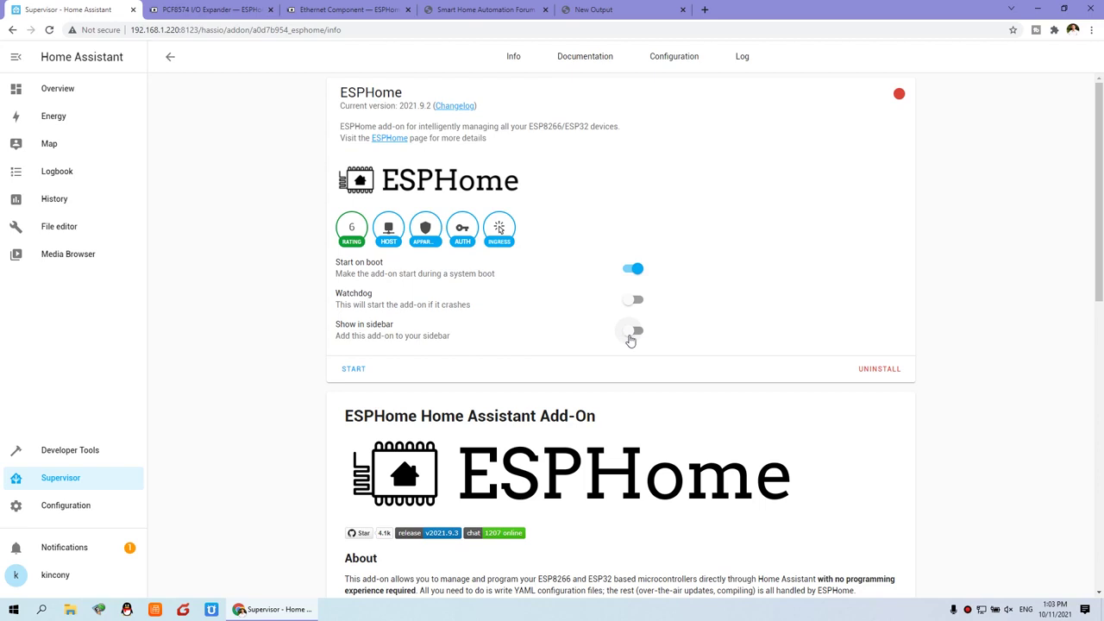
{"action": "left_click", "coordinate": [634, 331]}
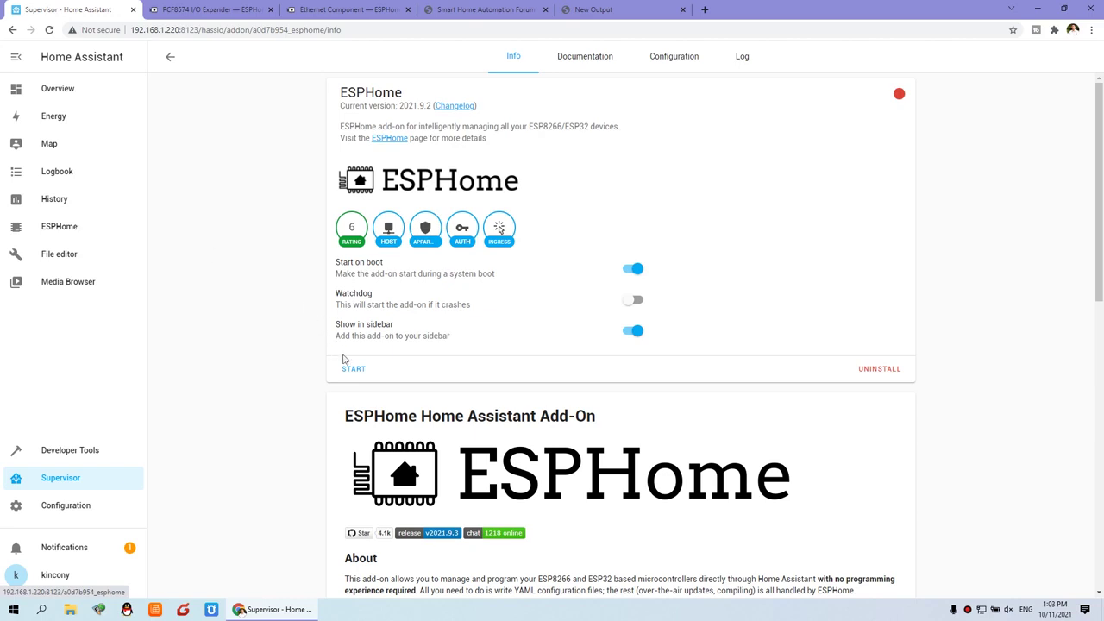
{"action": "left_click", "coordinate": [355, 371]}
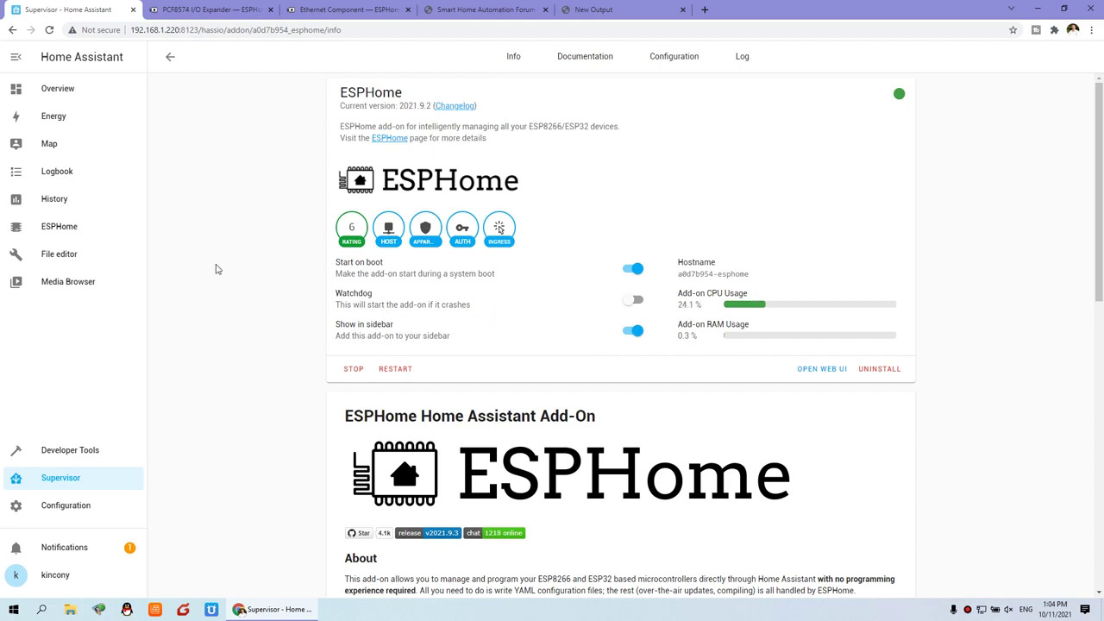
{"action": "left_click", "coordinate": [69, 228]}
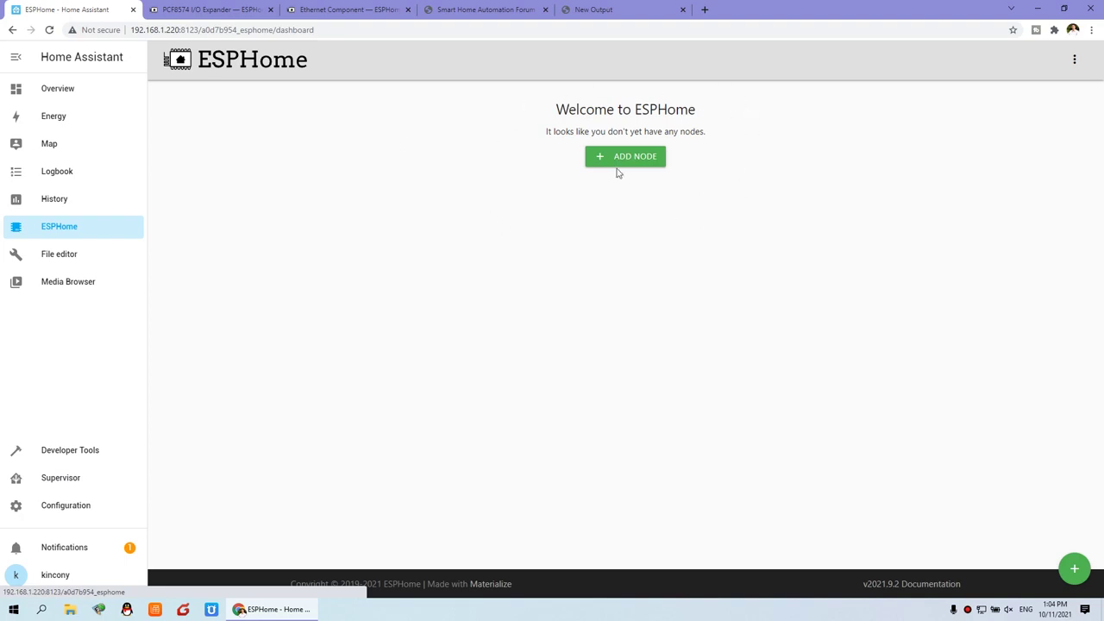
Step: Start a new ESPHome node and name it kc868-a8
{"action": "left_click", "coordinate": [644, 160]}
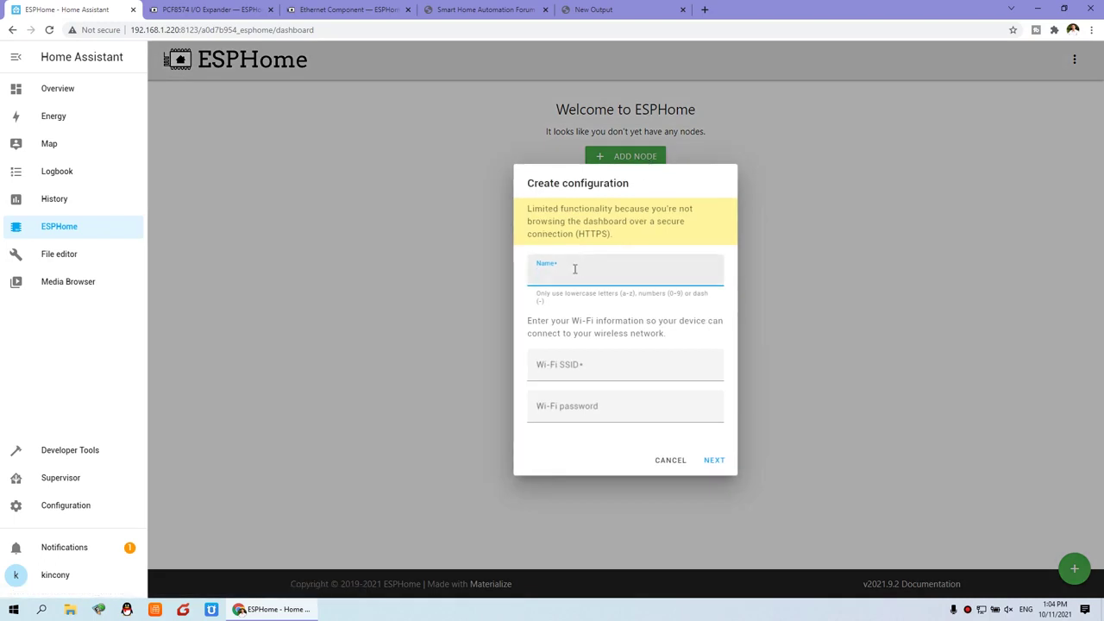
{"action": "left_click", "coordinate": [569, 277]}
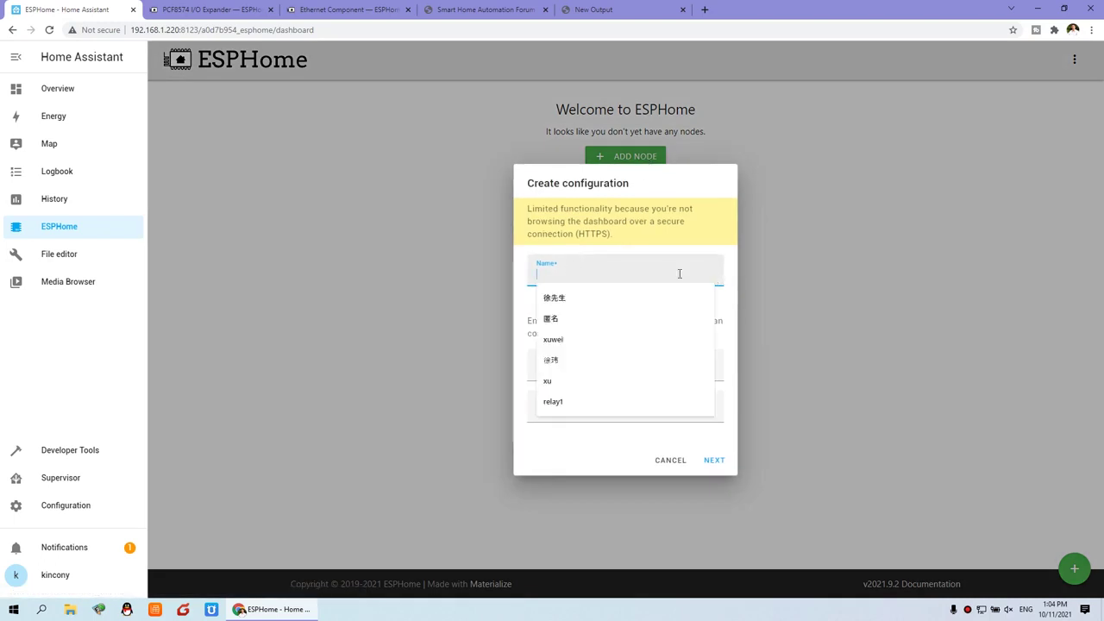
{"action": "type", "text": "a"}
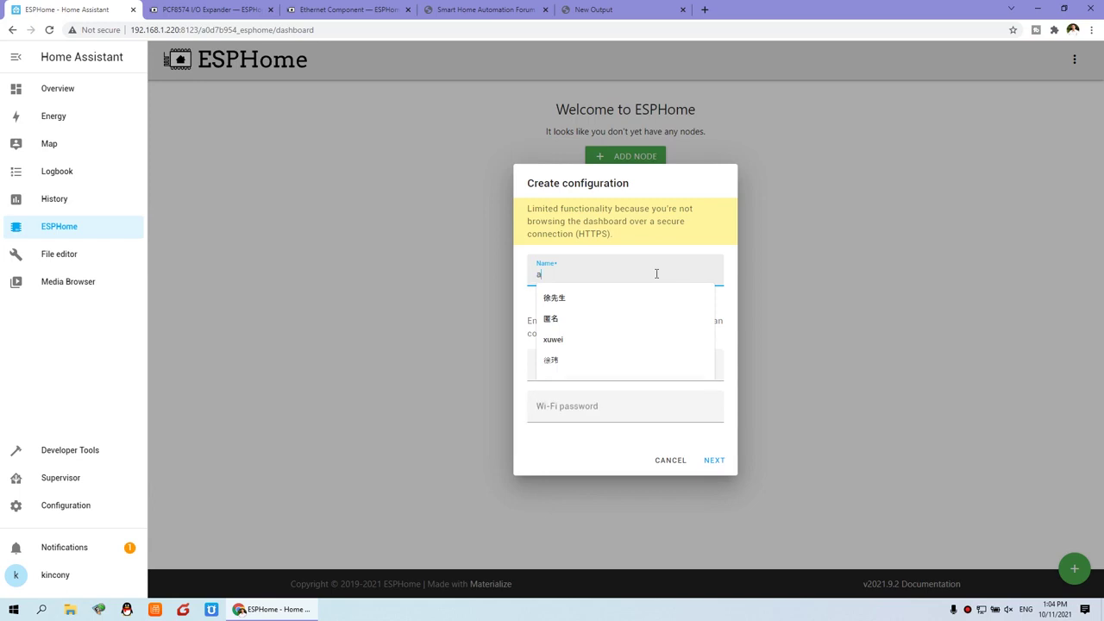
{"action": "key", "text": "BackSpace"}
{"action": "type", "text": "a8"}
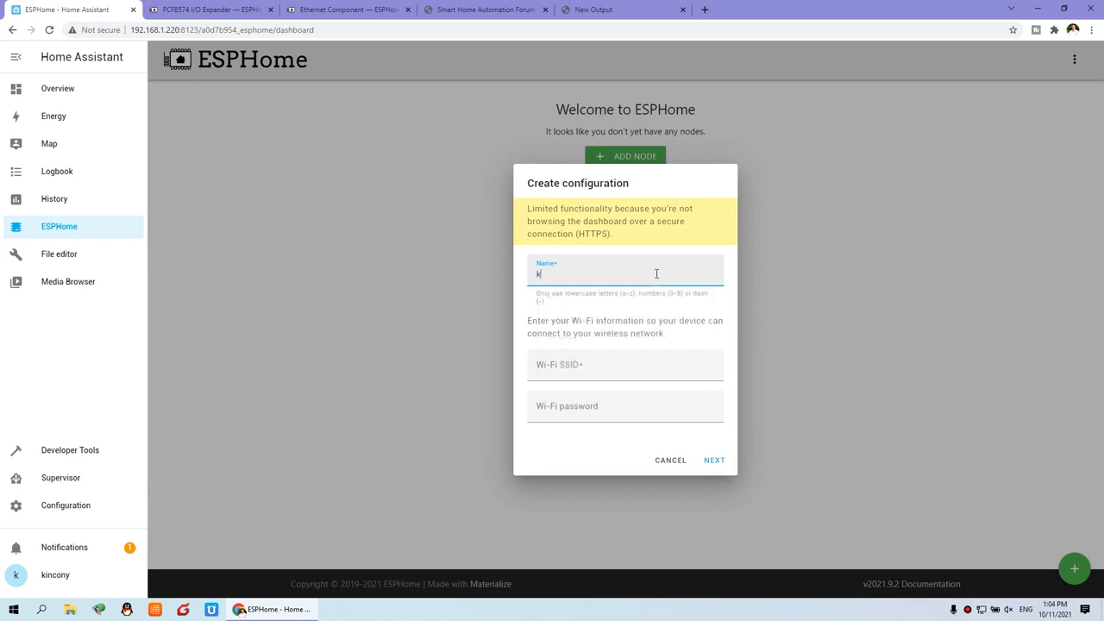
{"action": "key", "text": "BackSpace"}
{"action": "type", "text": "kc868-a8"}
Step: Set Wi-Fi SSID KinCony with its password and choose the ESP32 board
{"action": "left_click", "coordinate": [607, 367]}
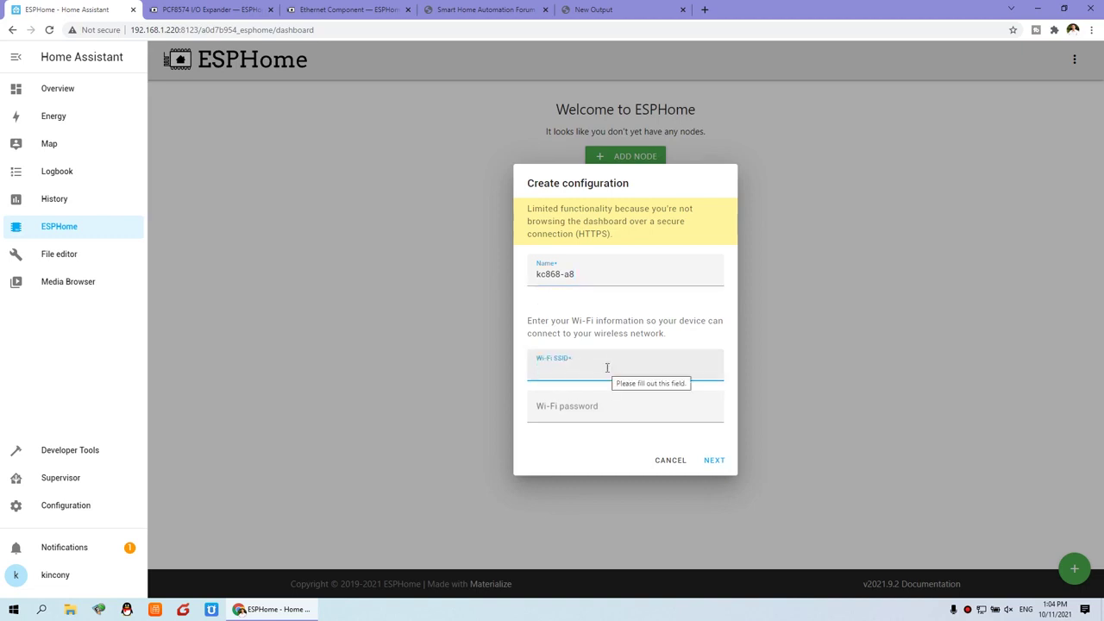
{"action": "type", "text": "KinCony"}
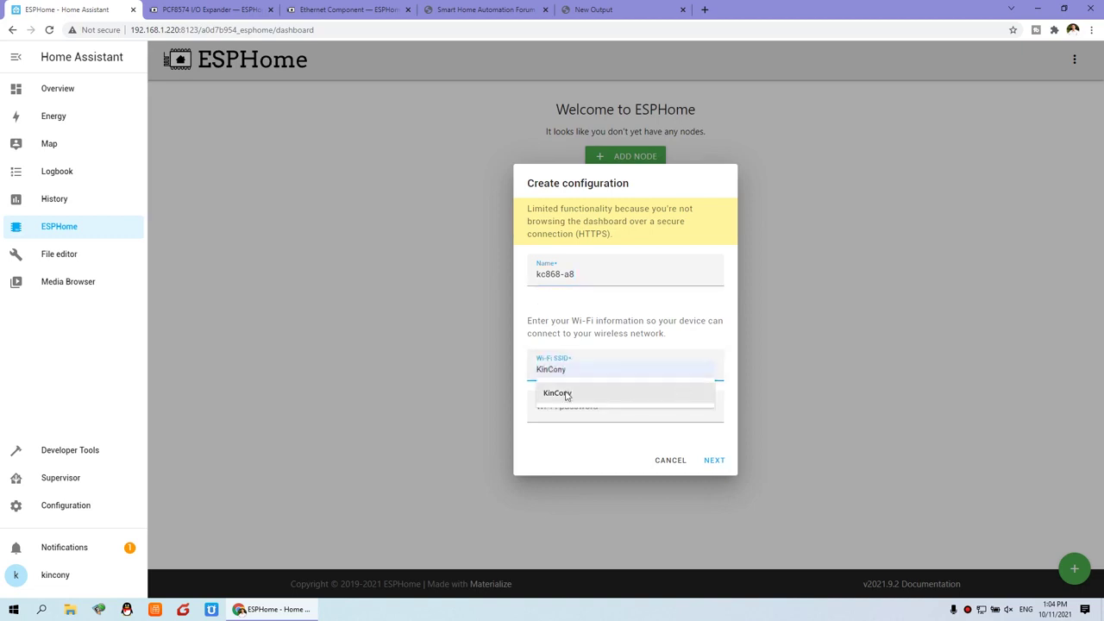
{"action": "left_click", "coordinate": [557, 393]}
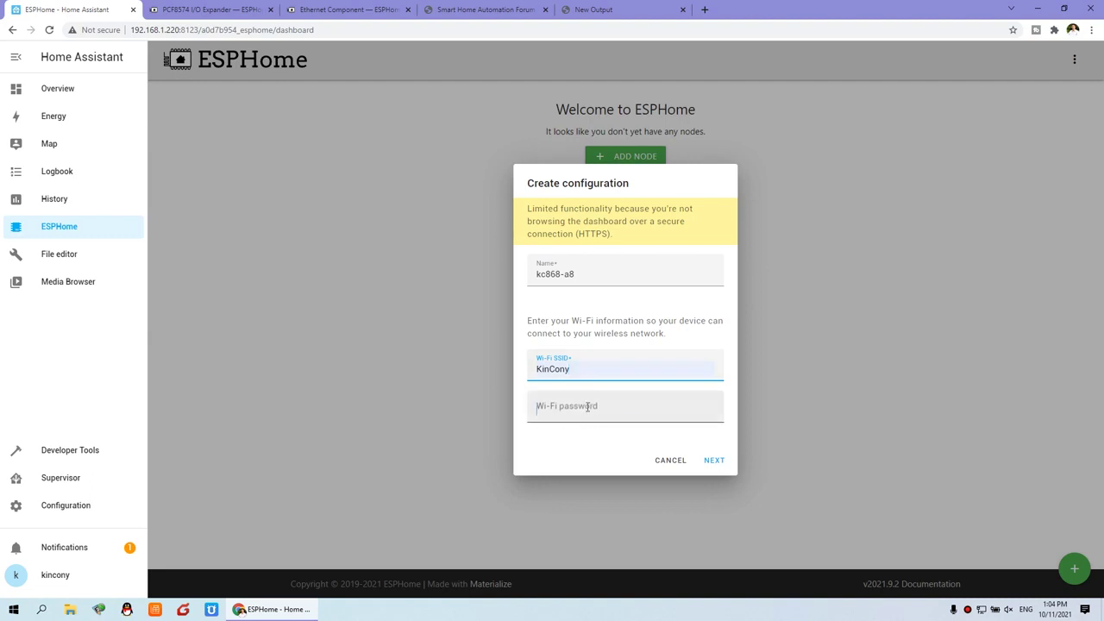
{"action": "left_click", "coordinate": [590, 405]}
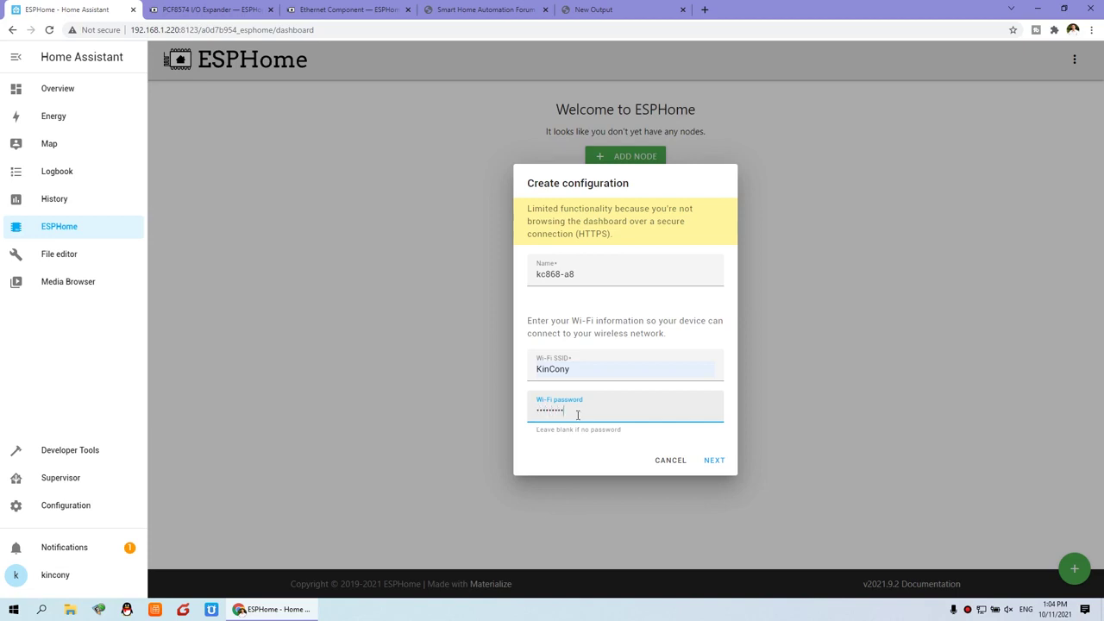
{"action": "left_click", "coordinate": [715, 460]}
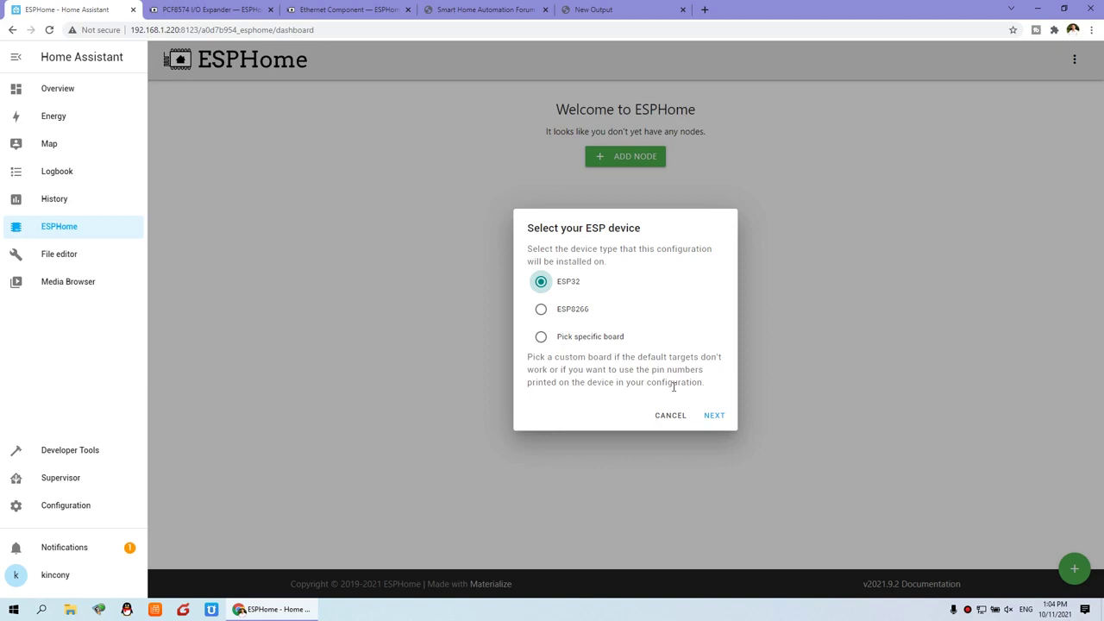
{"action": "left_click", "coordinate": [714, 415]}
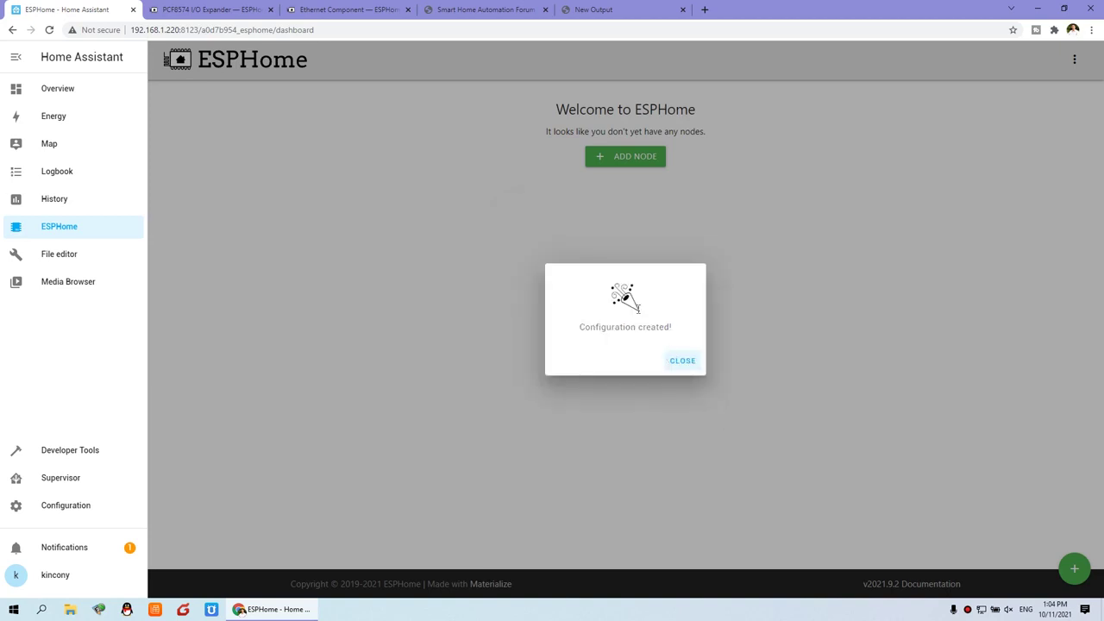
Step: Close the node-created confirmation and view the KC868-A8 schematic PDF
{"action": "left_click", "coordinate": [686, 360]}
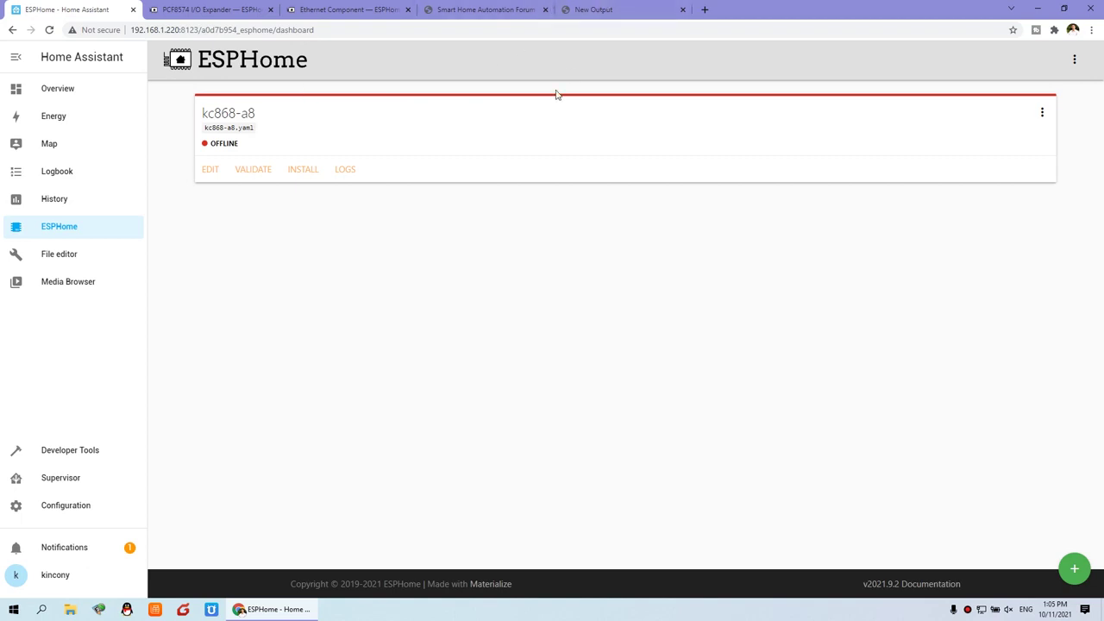
{"action": "left_click", "coordinate": [602, 9]}
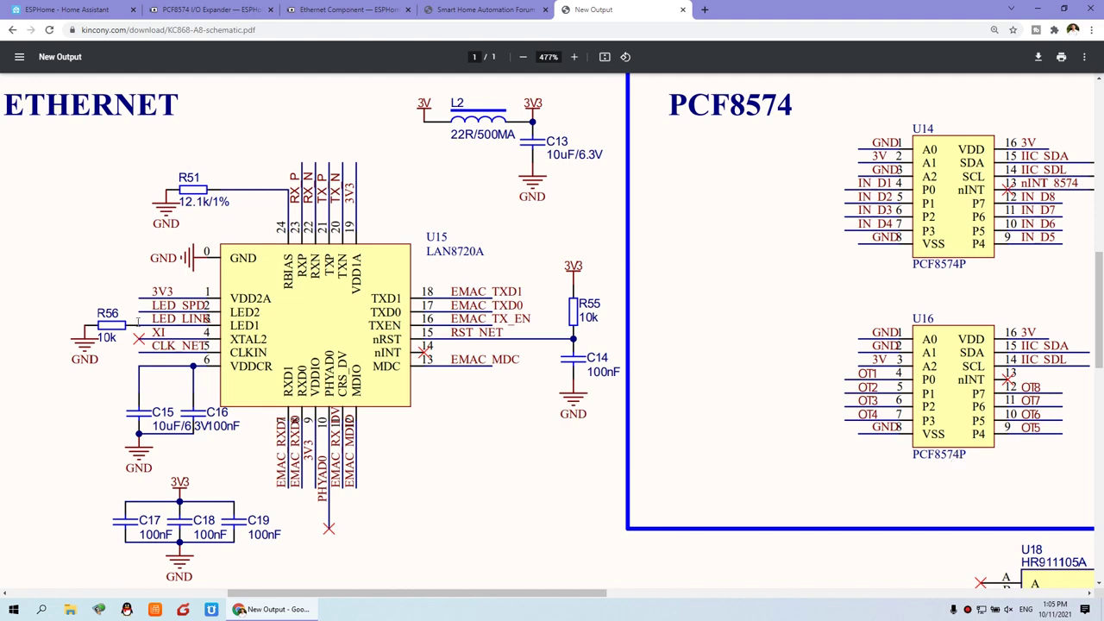
Step: Review the PCF8574 I/O Expander page and its example configuration
{"action": "left_click", "coordinate": [214, 8]}
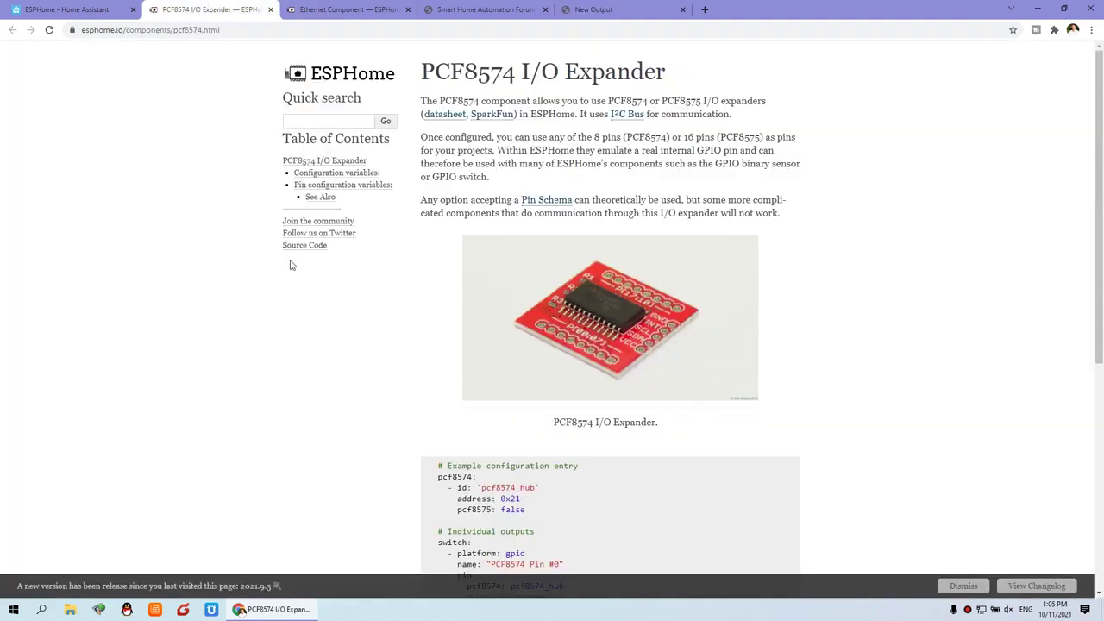
{"action": "mouse_move", "coordinate": [429, 73]}
{"action": "left_click_drag", "start_coordinate": [421, 71], "coordinate": [518, 70]}
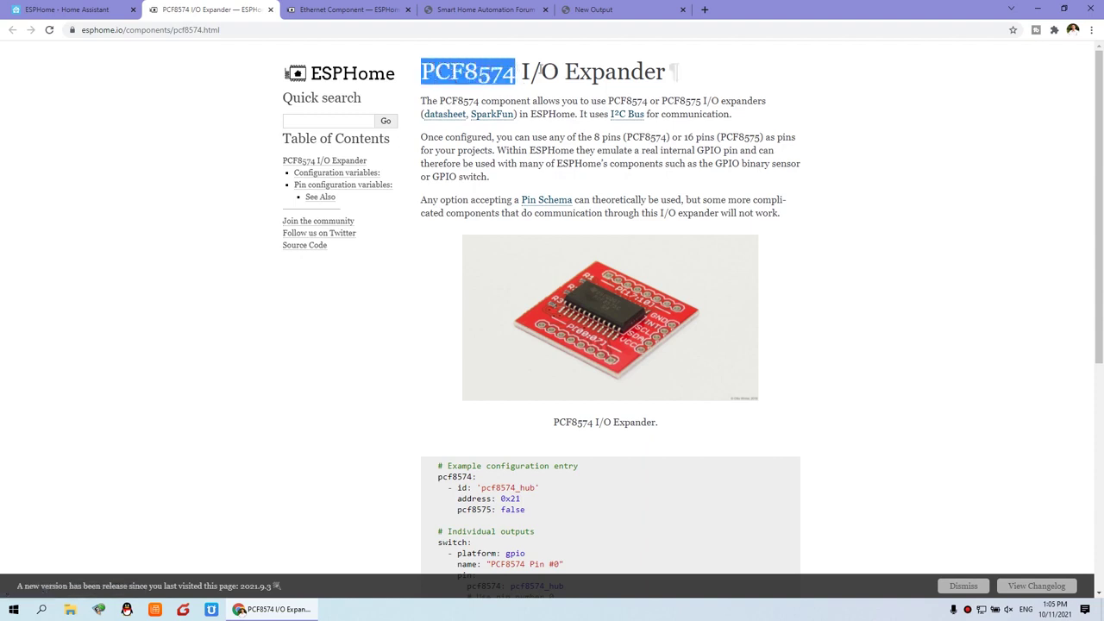
{"action": "scroll", "coordinate": [464, 410], "scroll_direction": "down", "scroll_amount": 2}
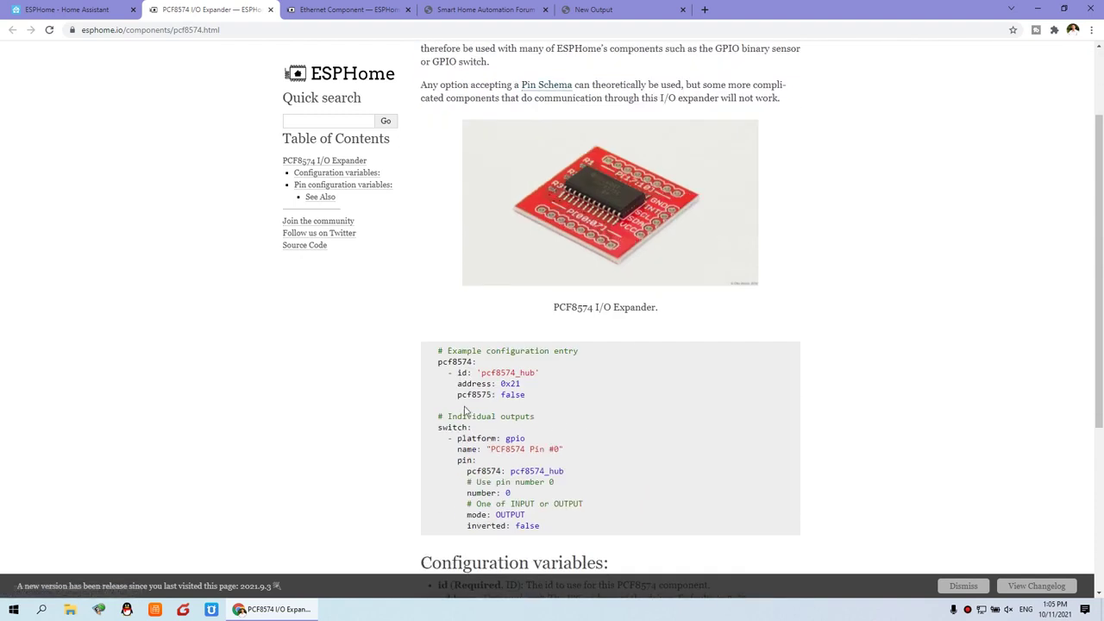
{"action": "left_click_drag", "start_coordinate": [440, 362], "coordinate": [580, 530]}
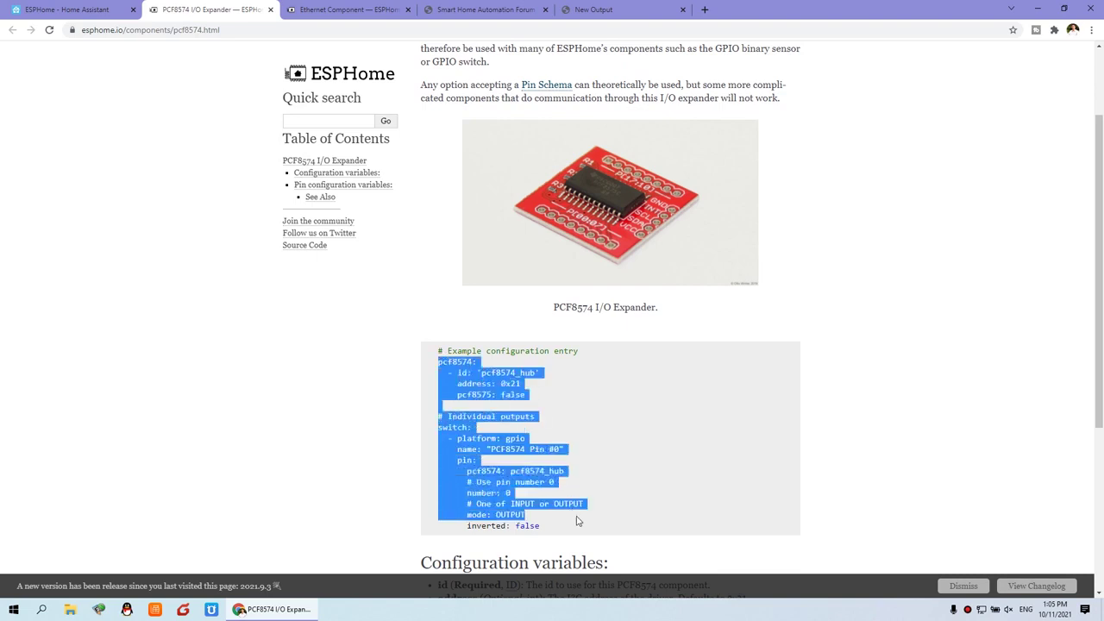
{"action": "scroll", "coordinate": [580, 529], "scroll_direction": "down", "scroll_amount": 1}
{"action": "left_click", "coordinate": [545, 354]}
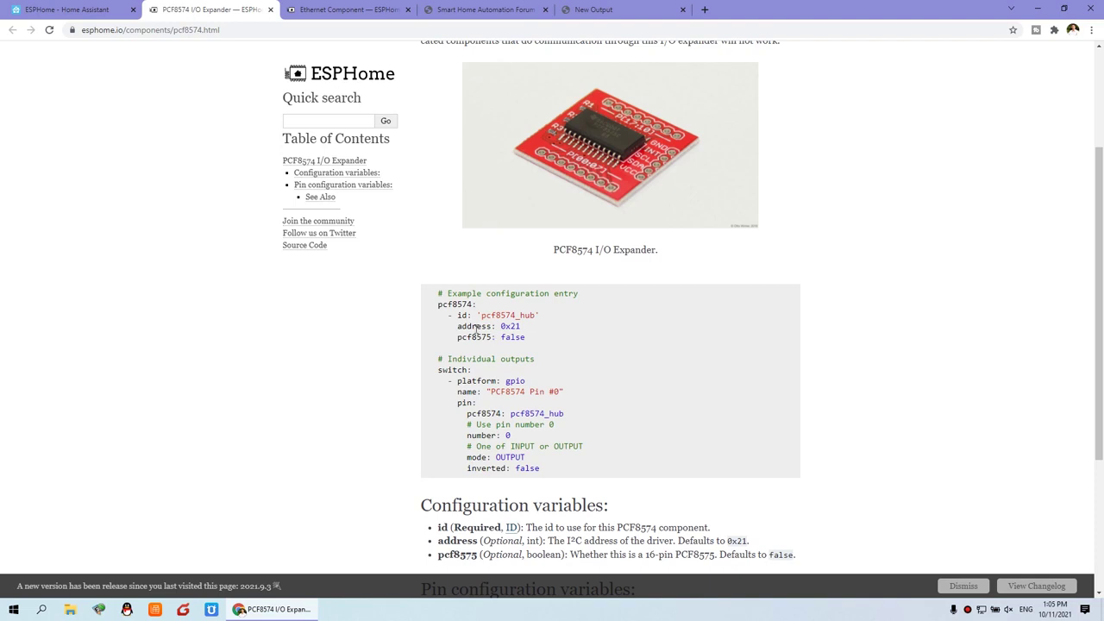
Step: Highlight address 0x21, number 0 and mode OUTPUT, then view the Ethernet Component docs
{"action": "left_click_drag", "start_coordinate": [492, 327], "coordinate": [523, 331]}
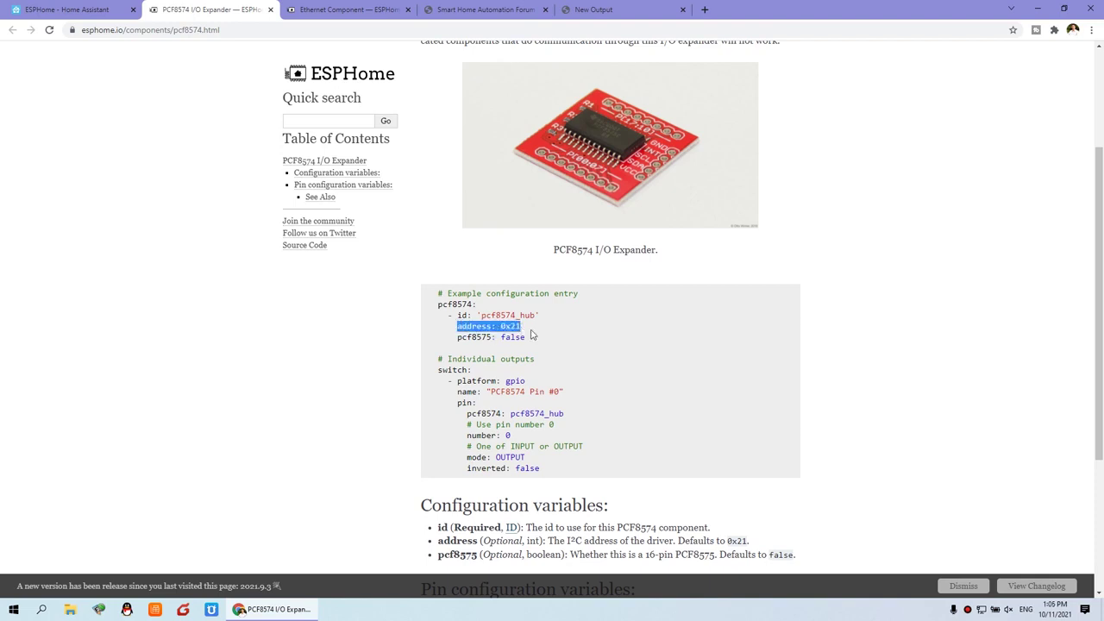
{"action": "left_click", "coordinate": [482, 436]}
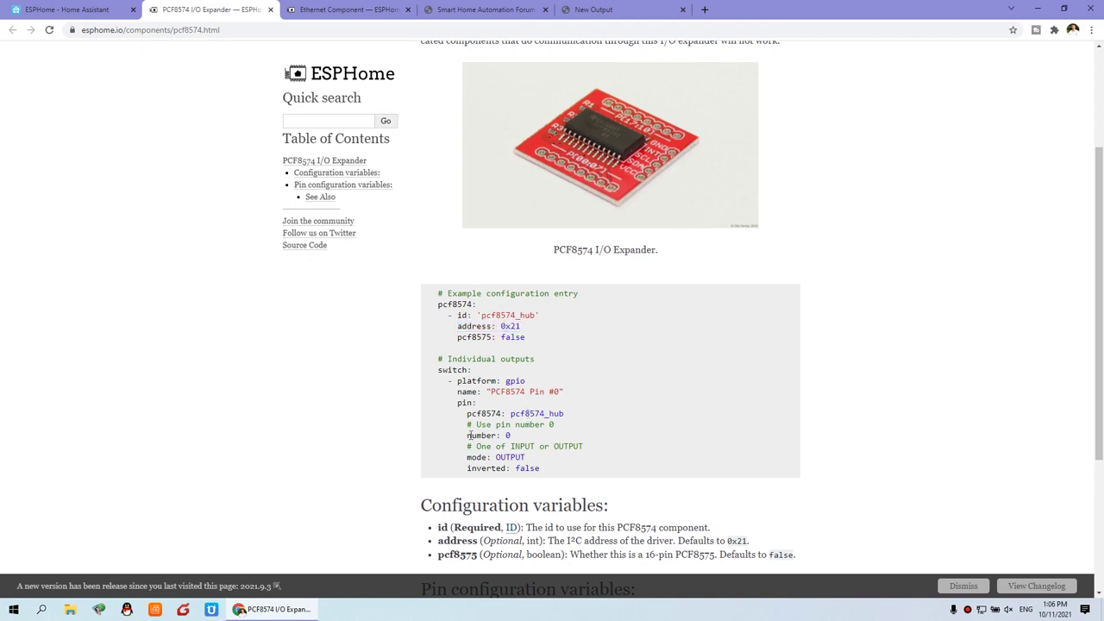
{"action": "left_click_drag", "start_coordinate": [470, 435], "coordinate": [509, 437]}
{"action": "left_click", "coordinate": [523, 437]}
{"action": "left_click_drag", "start_coordinate": [497, 455], "coordinate": [526, 457]}
{"action": "left_click", "coordinate": [511, 448]}
{"action": "left_click_drag", "start_coordinate": [498, 457], "coordinate": [526, 457]}
{"action": "left_click", "coordinate": [547, 452]}
{"action": "left_click", "coordinate": [534, 459]}
{"action": "left_click", "coordinate": [539, 444]}
{"action": "left_click", "coordinate": [361, 11]}
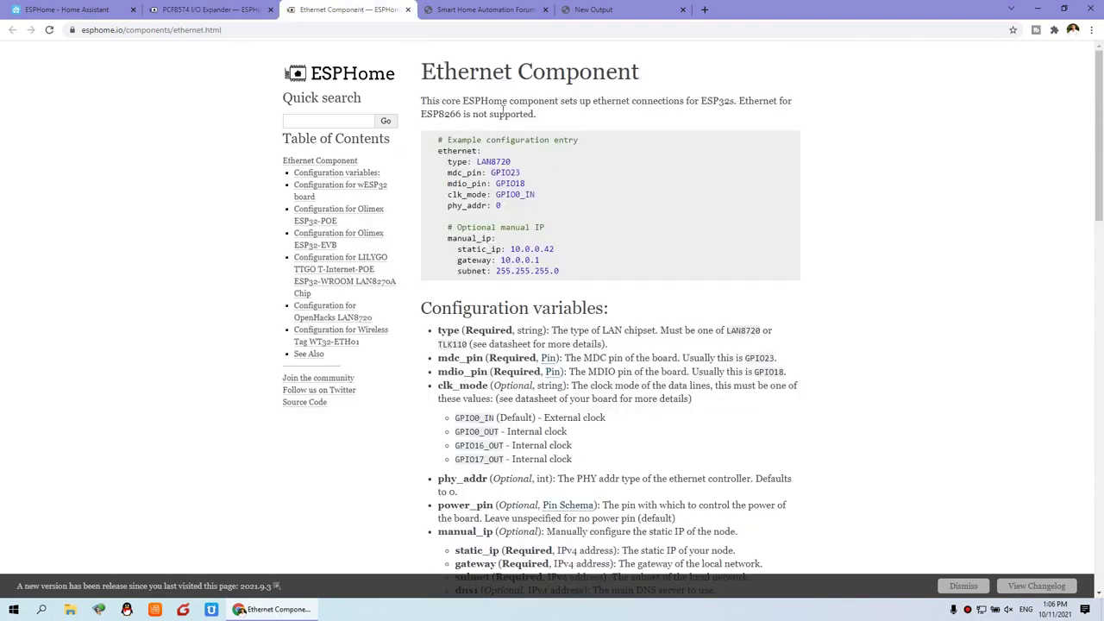
Step: Compare the schematic's LAN8720A chip with the Ethernet Component page heading
{"action": "left_click", "coordinate": [590, 11]}
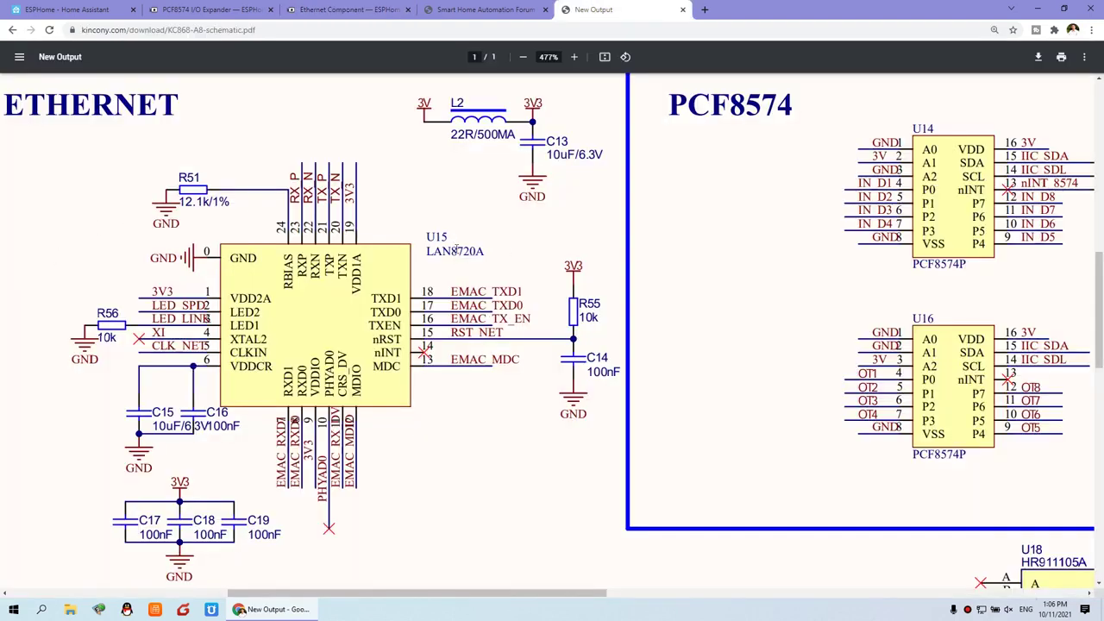
{"action": "left_click_drag", "start_coordinate": [428, 248], "coordinate": [489, 248]}
{"action": "left_click", "coordinate": [441, 250]}
{"action": "left_click", "coordinate": [373, 7]}
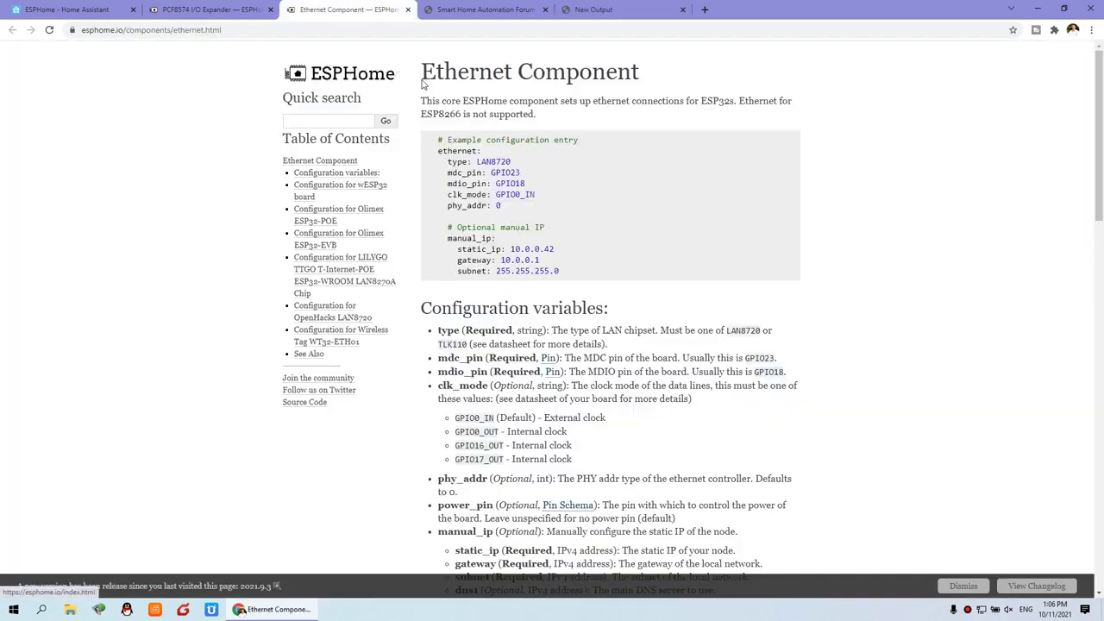
{"action": "left_click_drag", "start_coordinate": [423, 69], "coordinate": [639, 72]}
{"action": "left_click", "coordinate": [616, 73]}
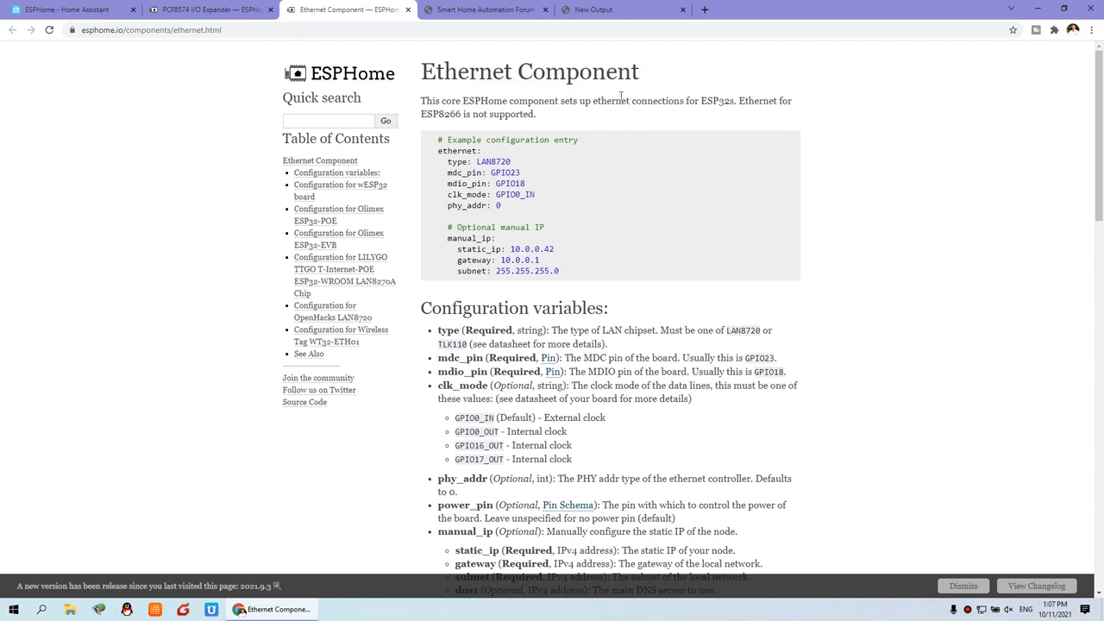
Step: Check the 'type: LAN8720' example line against the schematic PDF
{"action": "scroll", "coordinate": [677, 218], "scroll_direction": "down", "scroll_amount": 2}
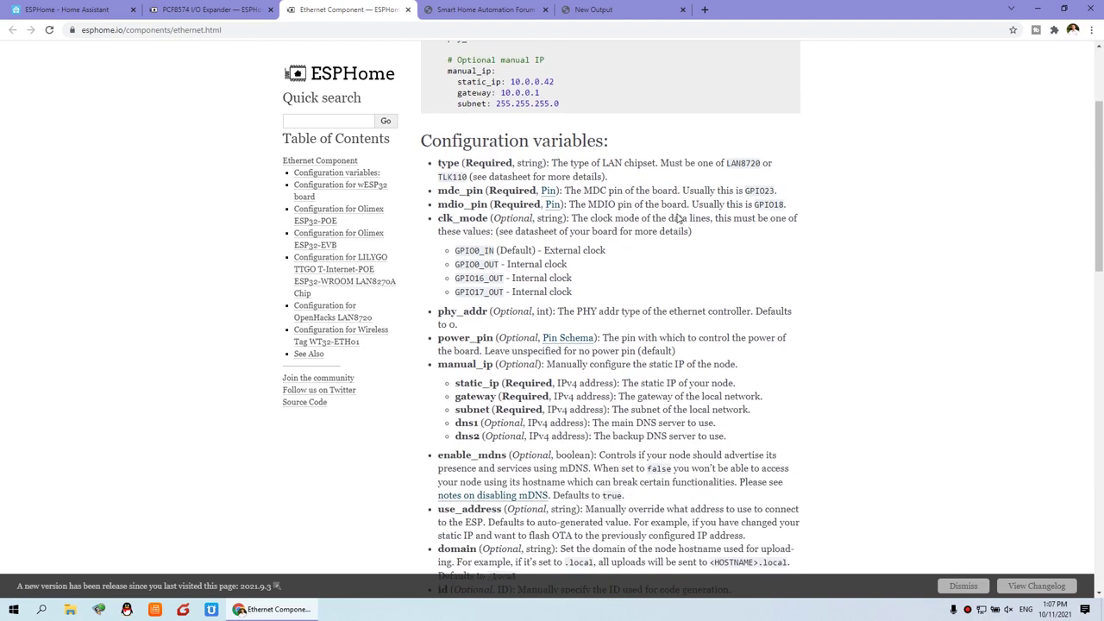
{"action": "scroll", "coordinate": [639, 214], "scroll_direction": "up", "scroll_amount": 2}
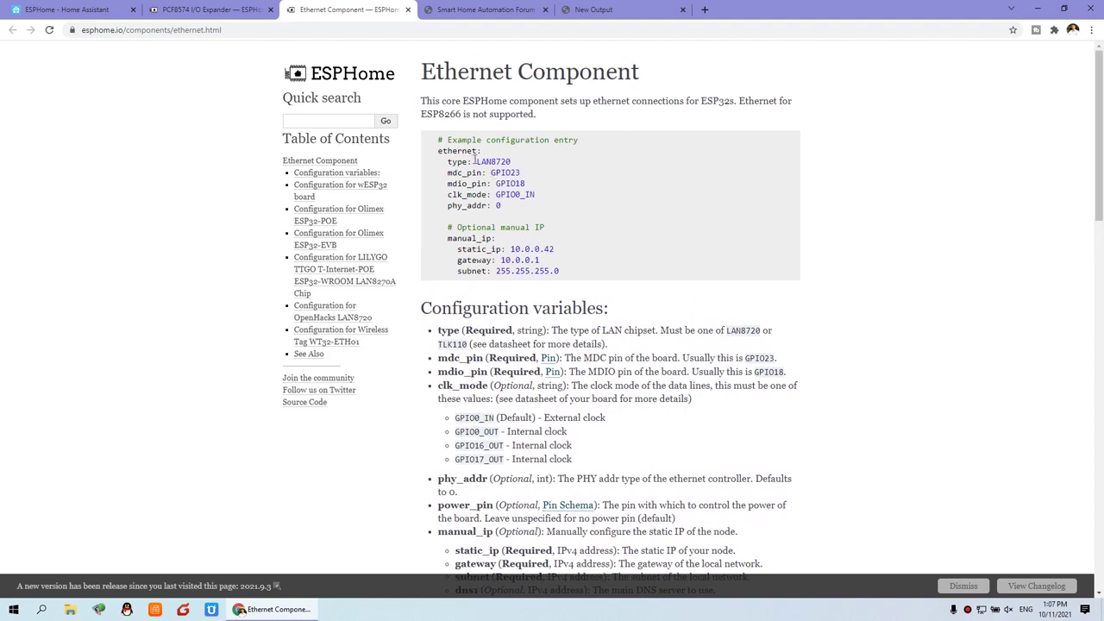
{"action": "left_click_drag", "start_coordinate": [477, 163], "coordinate": [529, 168]}
{"action": "left_click", "coordinate": [467, 164]}
{"action": "mouse_move", "coordinate": [449, 161]}
{"action": "left_mouse_down"}
{"action": "mouse_move", "coordinate": [512, 163]}
{"action": "mouse_move", "coordinate": [485, 172]}
{"action": "mouse_move", "coordinate": [488, 195]}
{"action": "left_mouse_up"}
{"action": "left_click", "coordinate": [596, 10]}
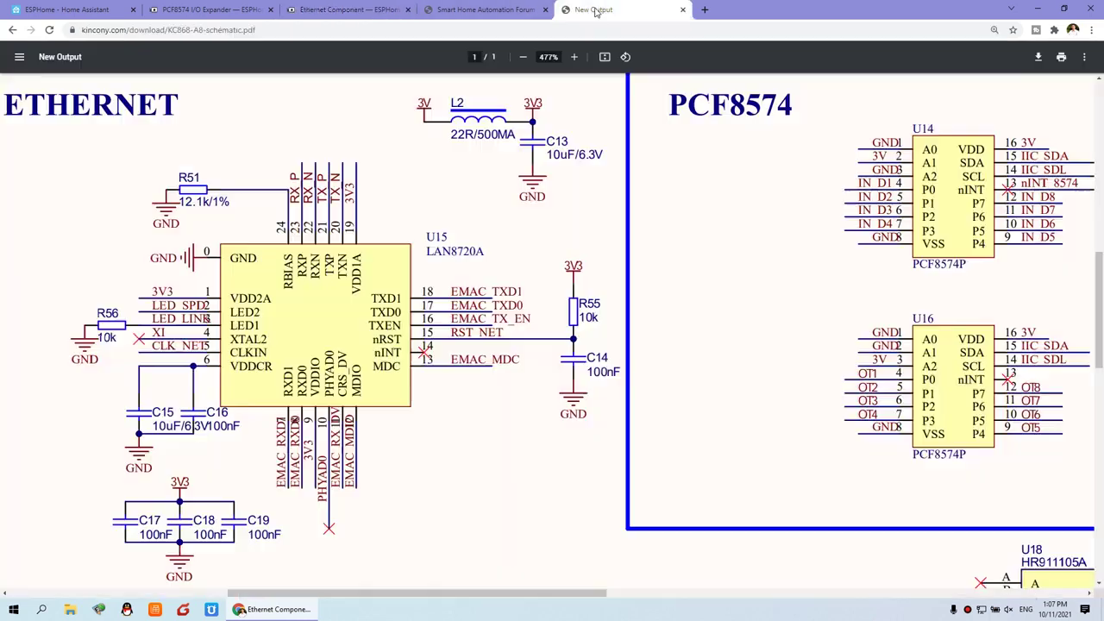
{"action": "left_click", "coordinate": [357, 12]}
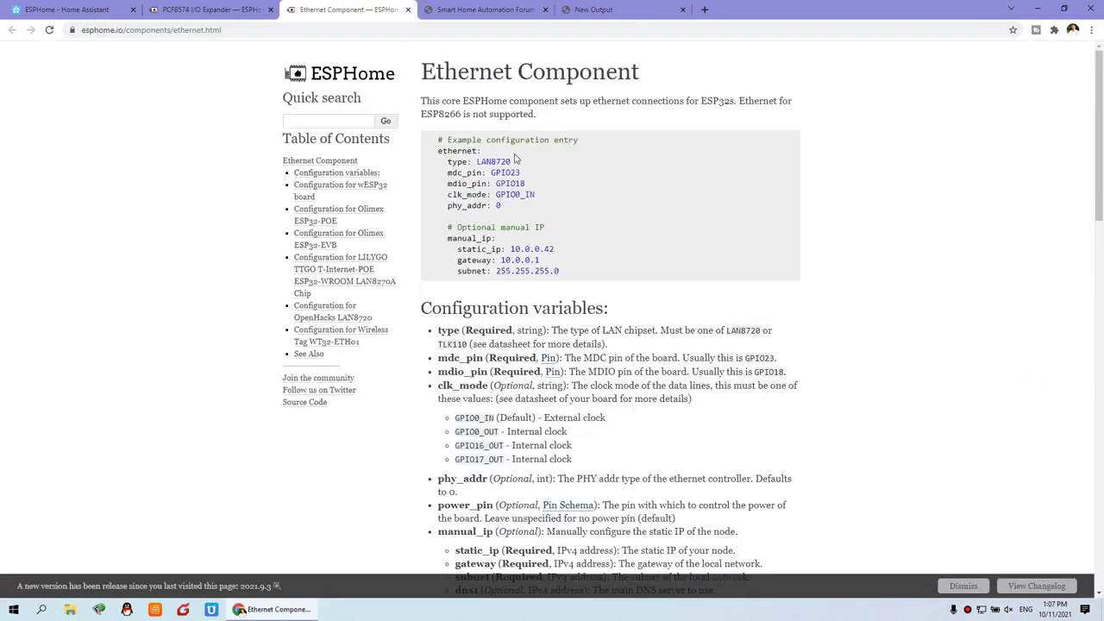
Step: Review the manual IP gateway and subnet 255.255.255.0 lines, returning to the Ethernet page
{"action": "left_click_drag", "start_coordinate": [464, 251], "coordinate": [549, 264]}
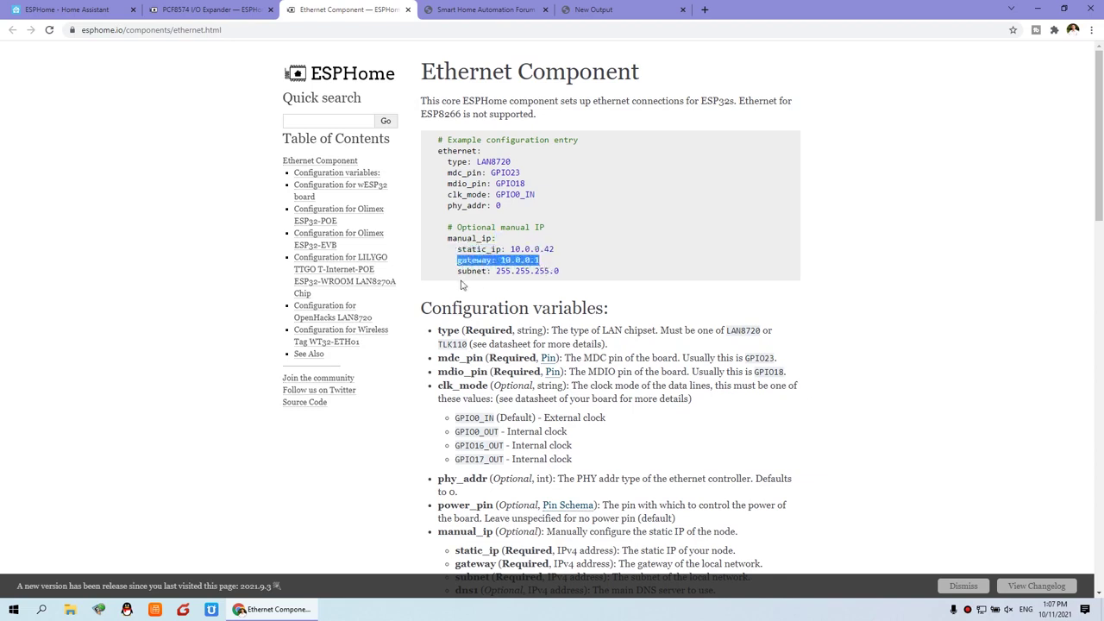
{"action": "left_click_drag", "start_coordinate": [458, 270], "coordinate": [559, 273]}
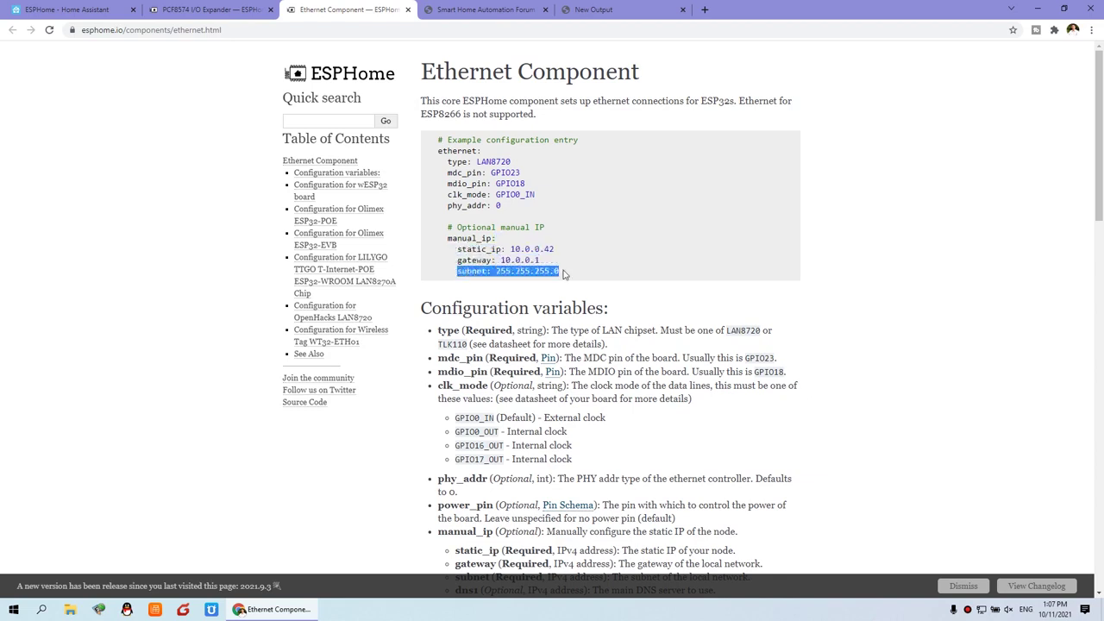
{"action": "left_click", "coordinate": [563, 274]}
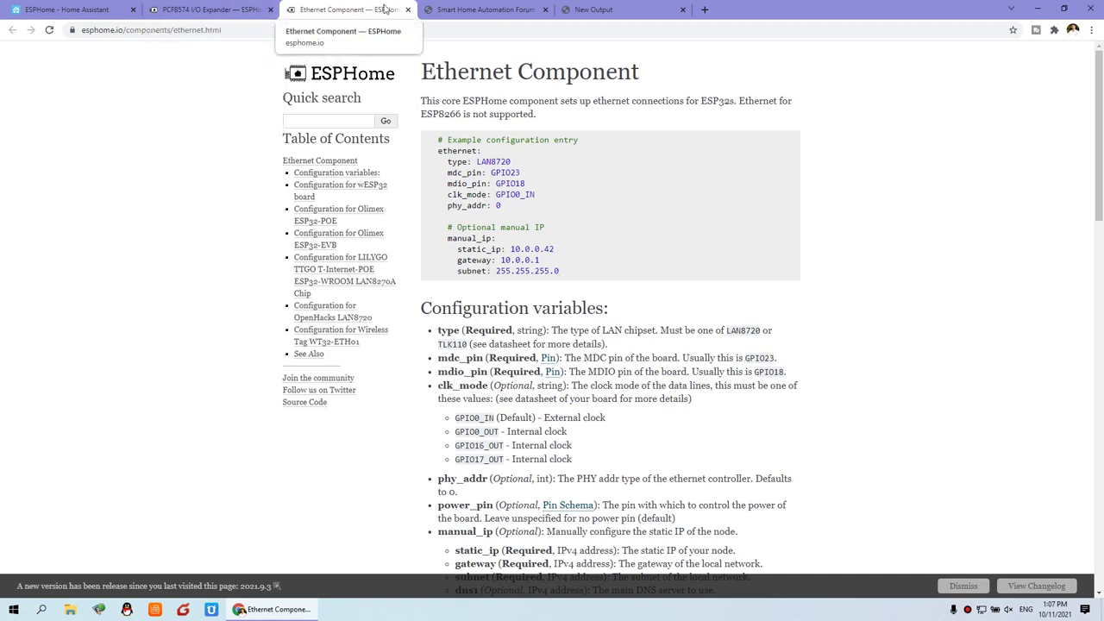
{"action": "left_click", "coordinate": [226, 10]}
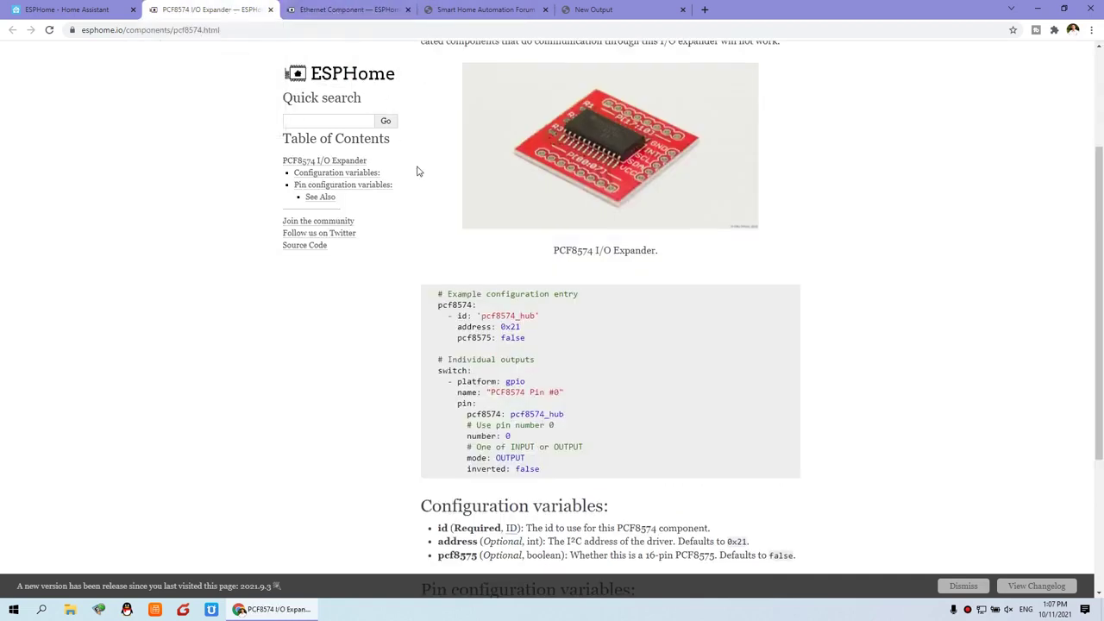
{"action": "scroll", "coordinate": [419, 170], "scroll_direction": "up", "scroll_amount": 3}
{"action": "left_click", "coordinate": [373, 13]}
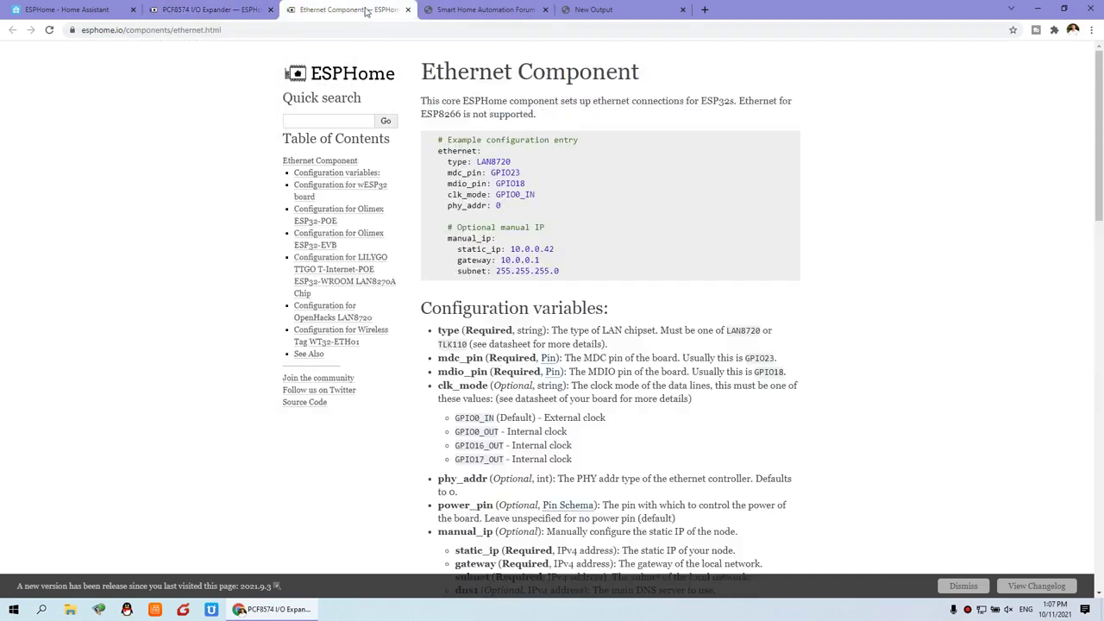
Step: Open kc868-a8.yaml in the ESPHome editor, then view the KinCony forum thread list
{"action": "left_click", "coordinate": [102, 11]}
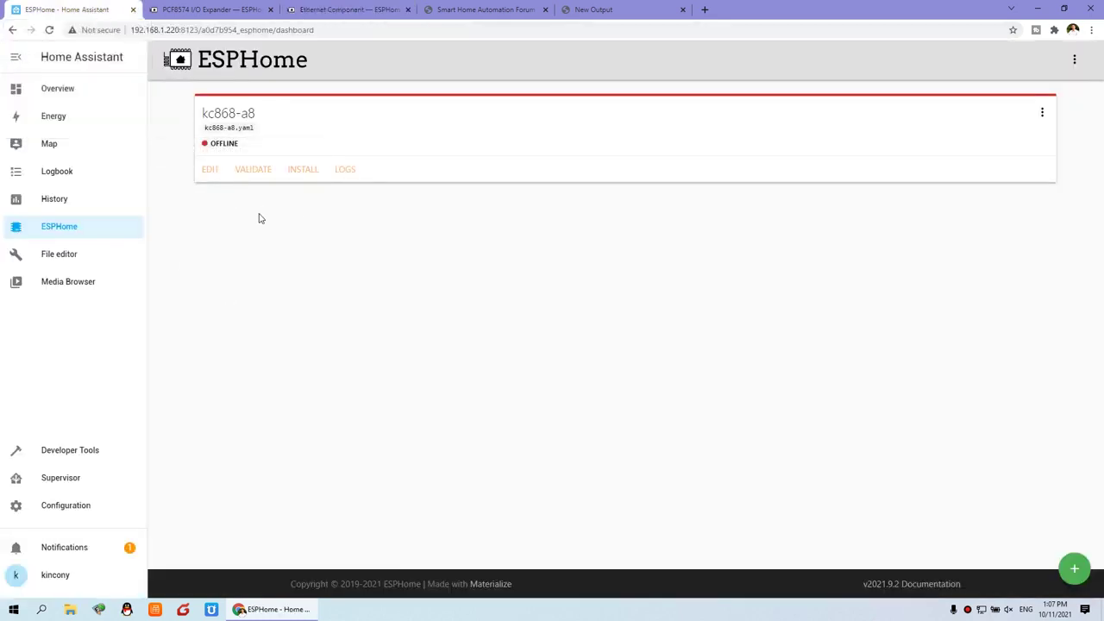
{"action": "left_click", "coordinate": [211, 172]}
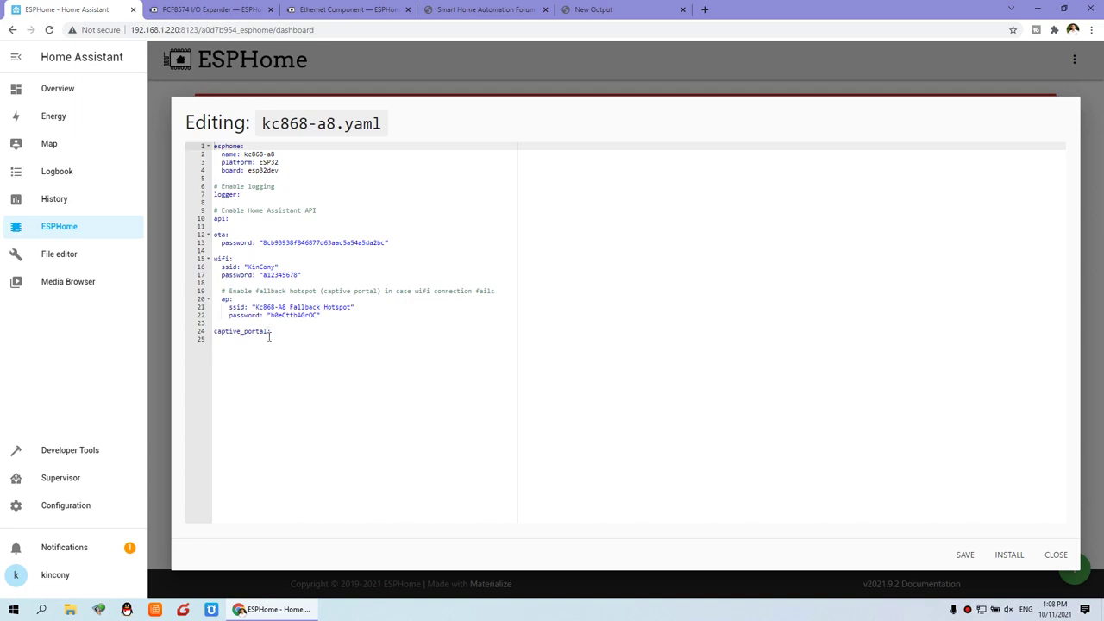
{"action": "left_click", "coordinate": [591, 9]}
{"action": "left_click", "coordinate": [497, 9]}
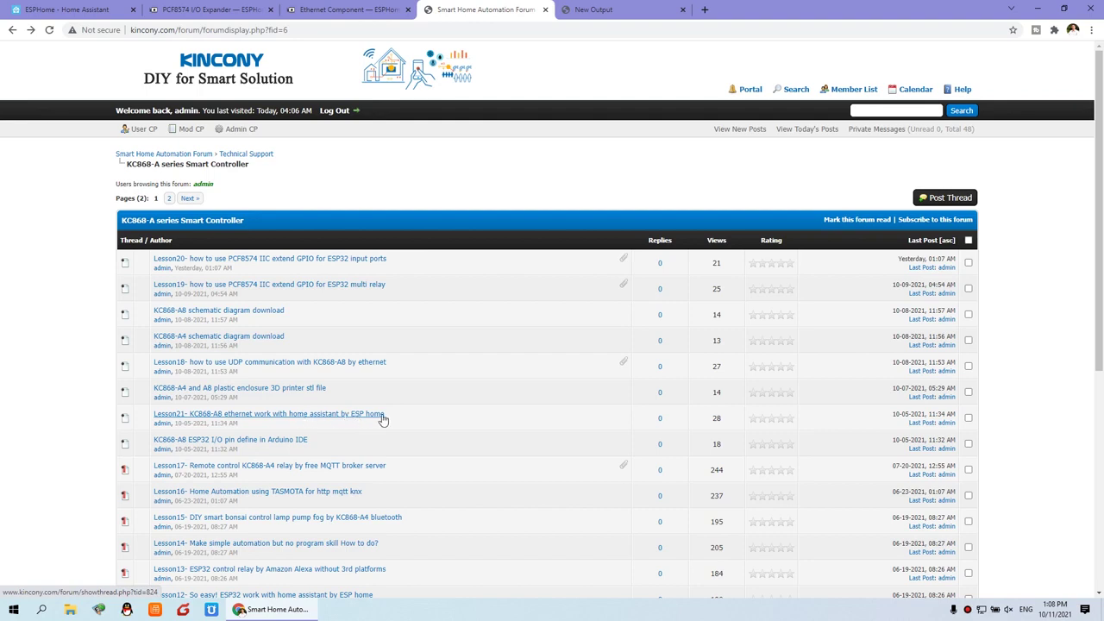
Step: Copy the example config from the Lesson21 KC868-A8 ethernet forum thread
{"action": "left_click", "coordinate": [350, 419]}
{"action": "scroll", "coordinate": [483, 337], "scroll_direction": "down", "scroll_amount": 2}
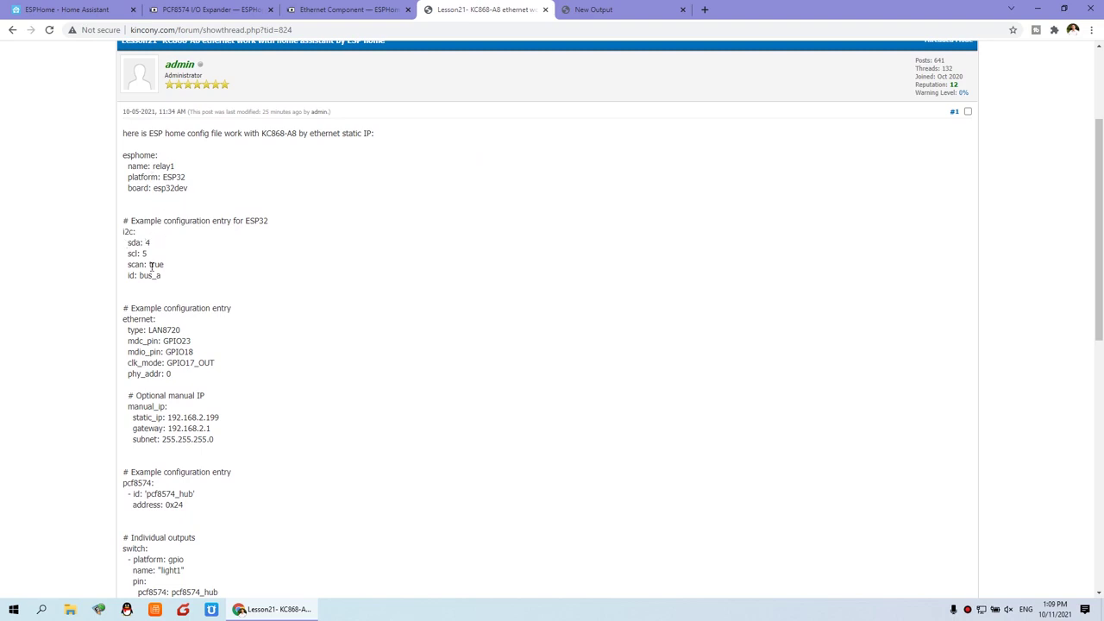
{"action": "scroll", "coordinate": [205, 279], "scroll_direction": "down", "scroll_amount": 2}
{"action": "scroll", "coordinate": [205, 279], "scroll_direction": "down", "scroll_amount": 2}
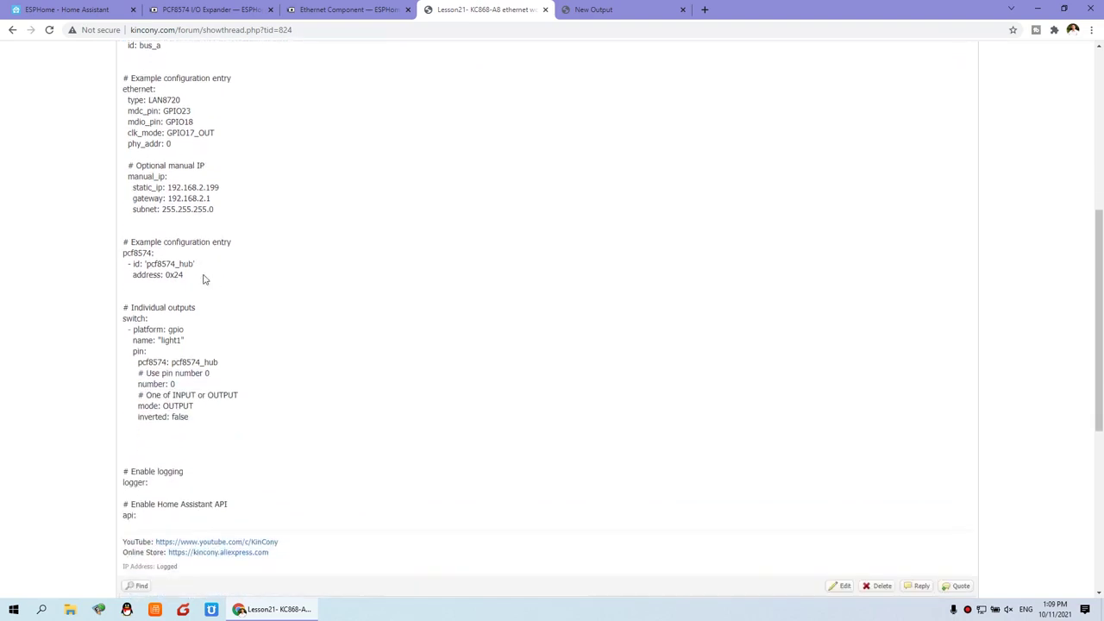
{"action": "scroll", "coordinate": [205, 280], "scroll_direction": "up", "scroll_amount": 2}
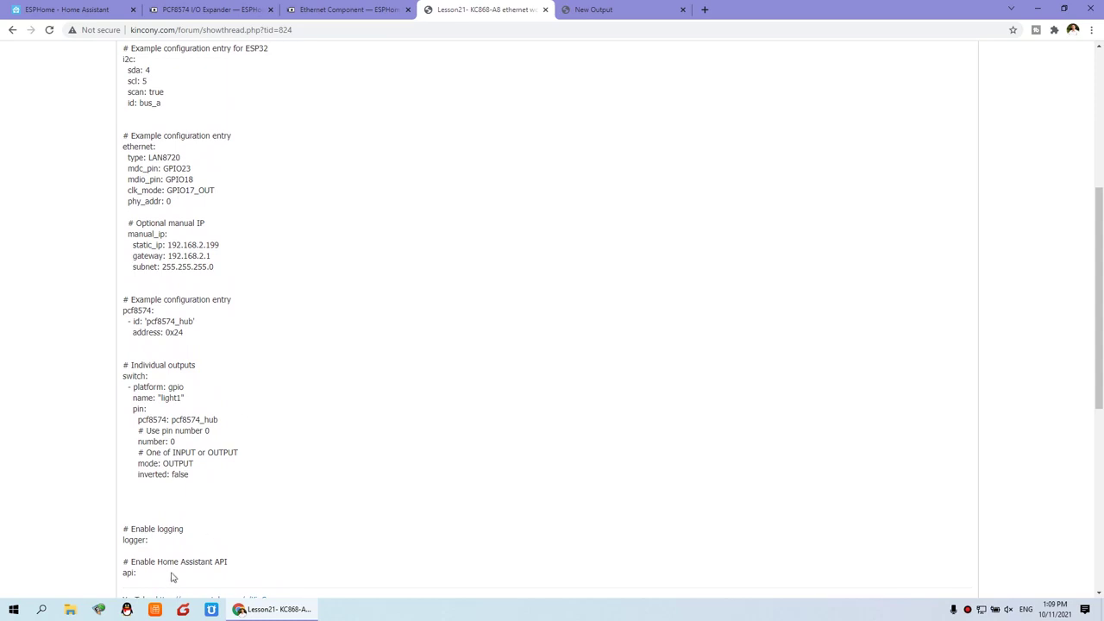
{"action": "left_click_drag", "start_coordinate": [175, 576], "coordinate": [124, 155]}
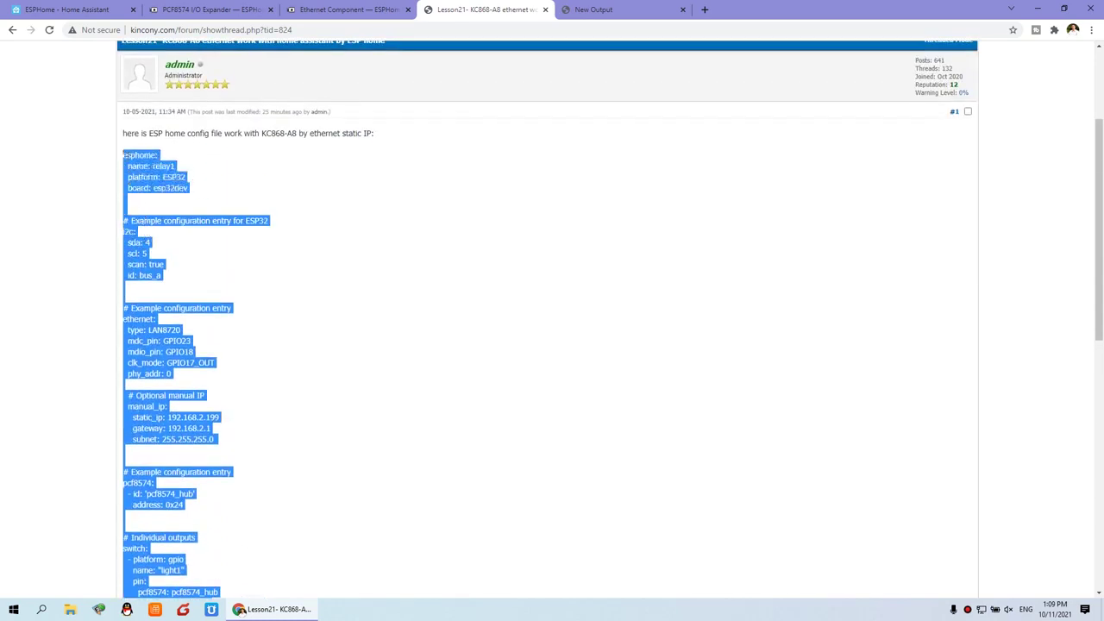
{"action": "right_click", "coordinate": [150, 174]}
Step: Paste the copied config into kc868-a8.yaml and name the node kc868-a8
{"action": "right_click", "coordinate": [233, 155]}
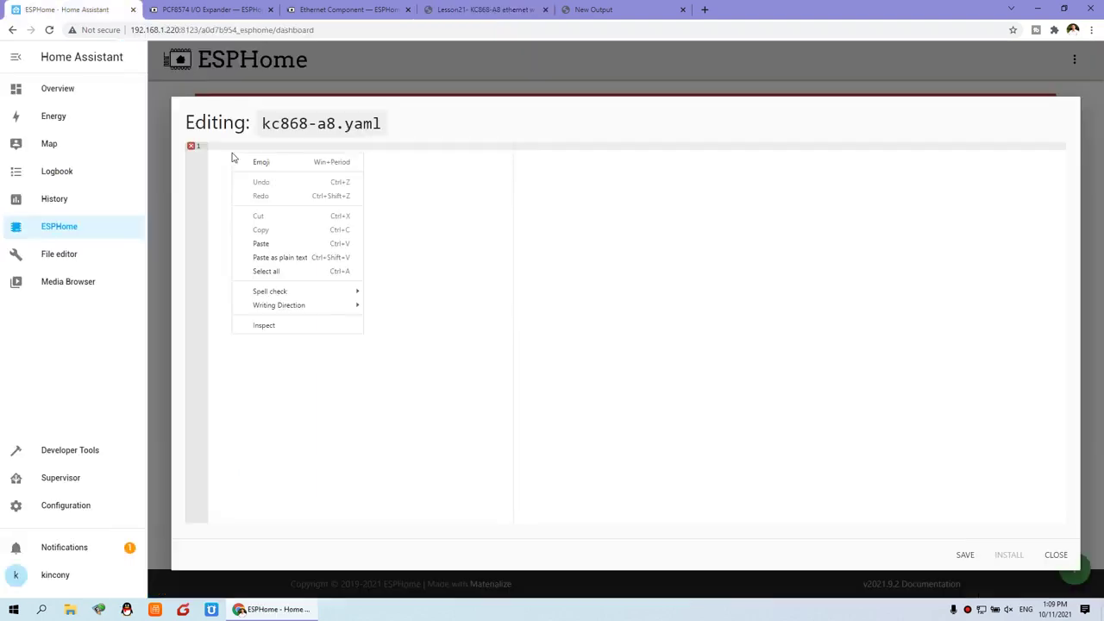
{"action": "left_click", "coordinate": [261, 243]}
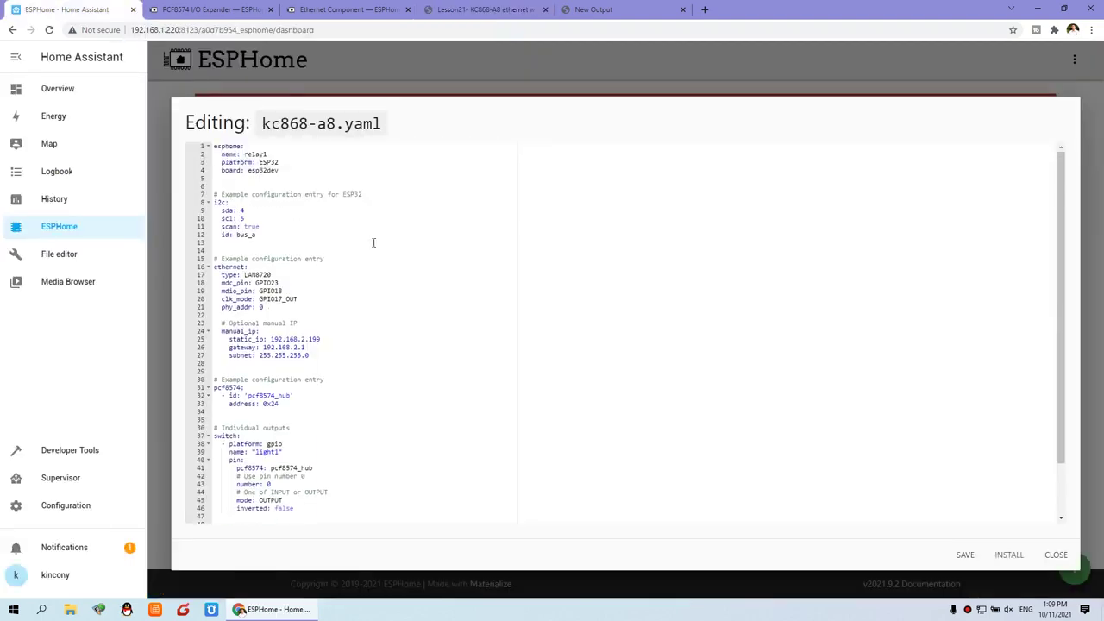
{"action": "left_click", "coordinate": [268, 154]}
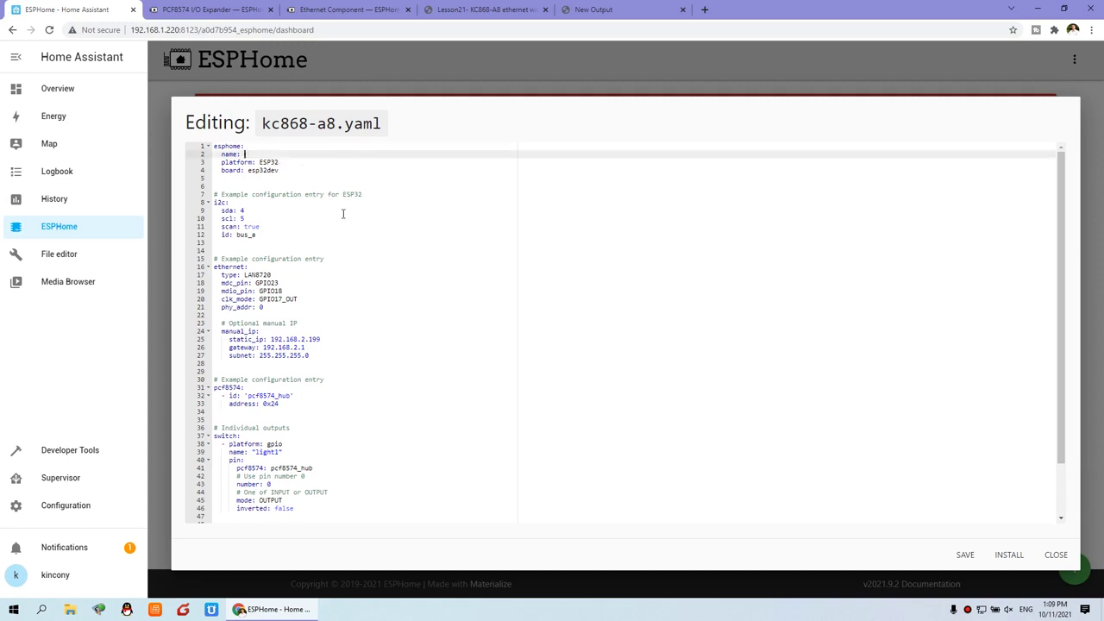
{"action": "type", "text": "kc868-a8"}
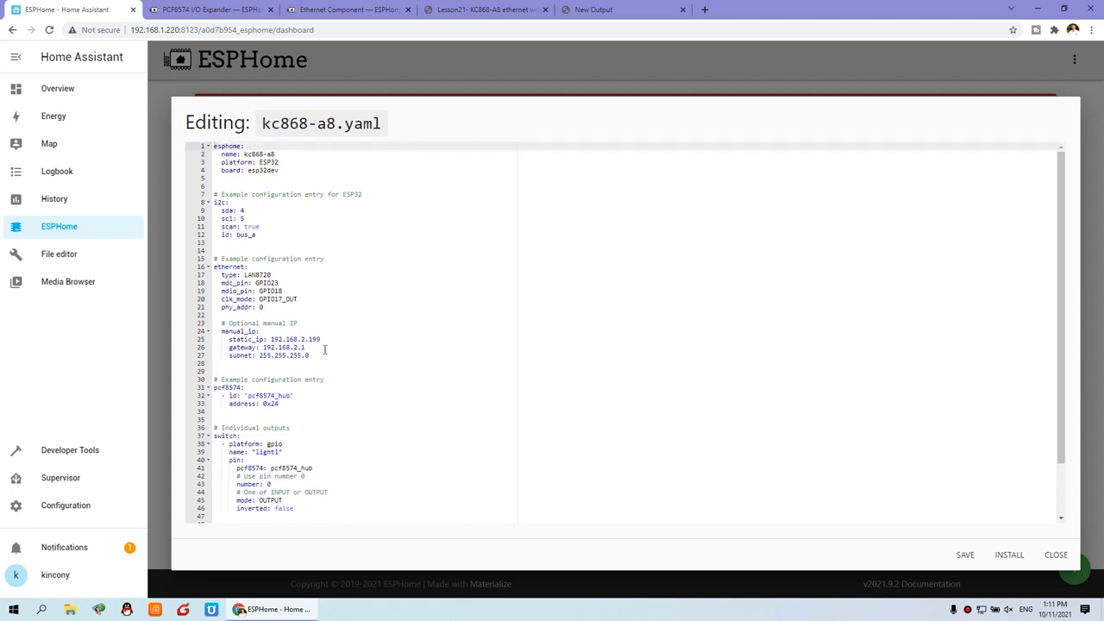
Step: Set static_ip 192.168.1.200 and gateway 192.168.1.1, then save the file
{"action": "left_click_drag", "start_coordinate": [311, 356], "coordinate": [177, 341]}
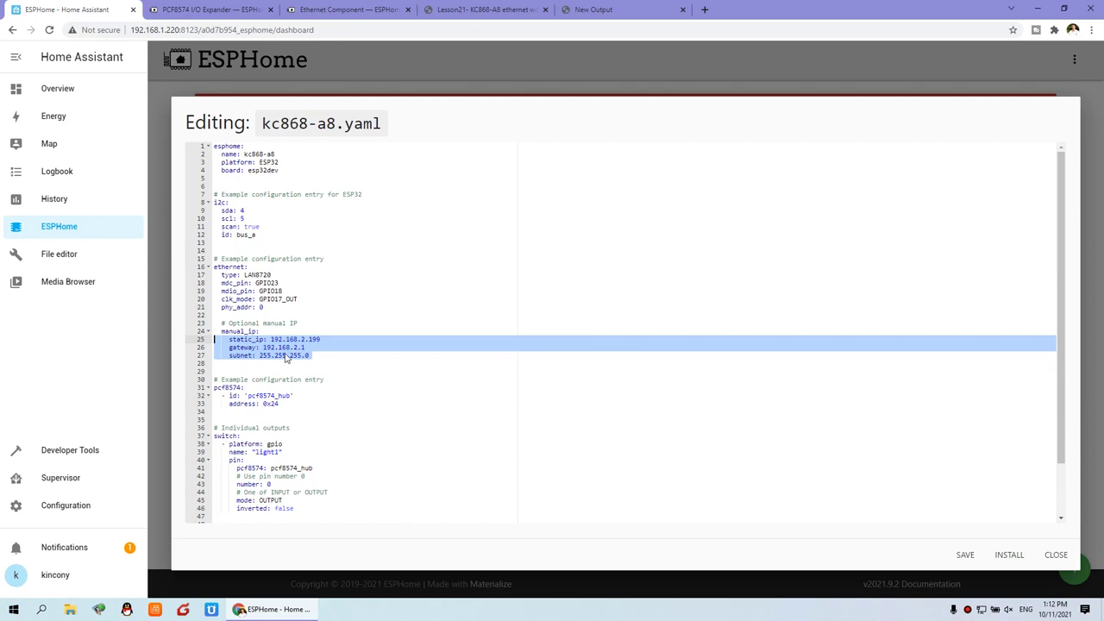
{"action": "left_click", "coordinate": [289, 356]}
{"action": "left_click", "coordinate": [380, 339]}
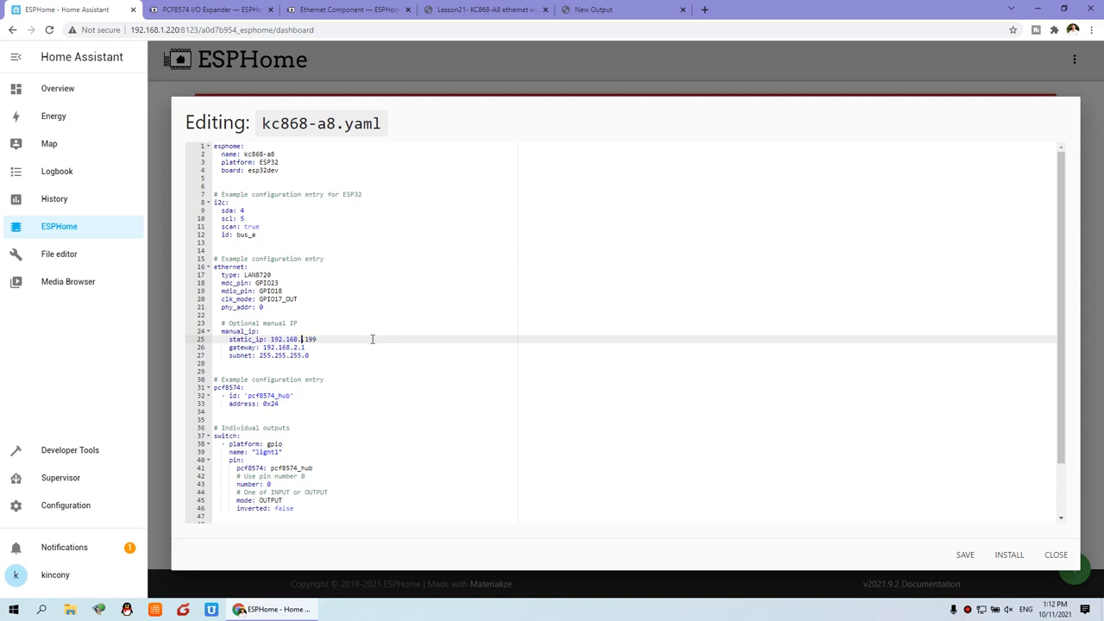
{"action": "type", "text": "1."}
{"action": "key", "text": "Down"}
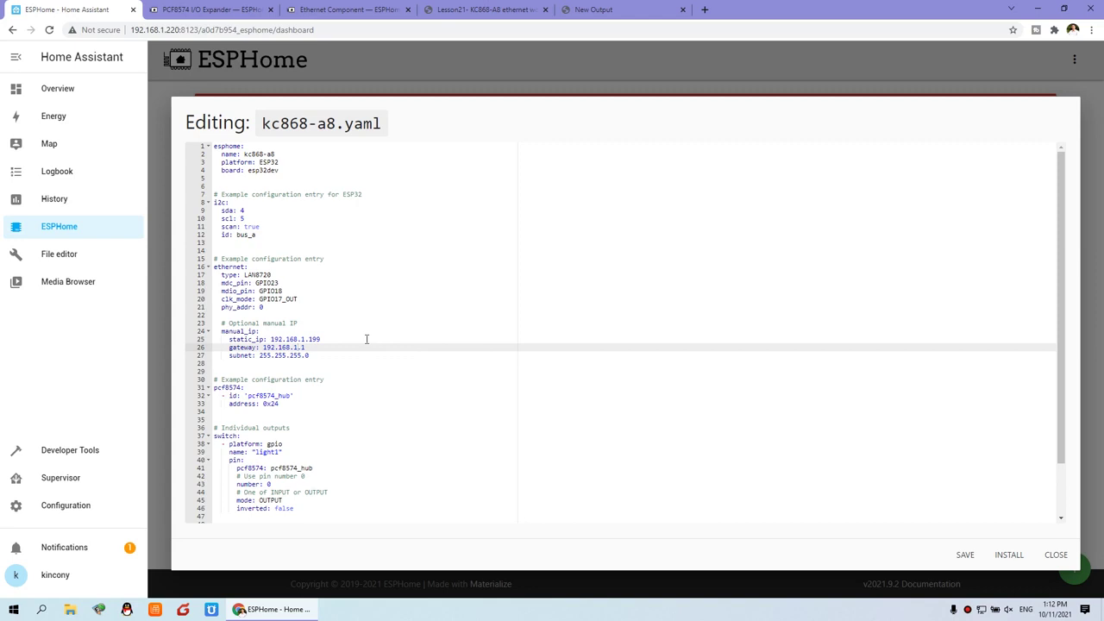
{"action": "left_click_drag", "start_coordinate": [329, 338], "coordinate": [268, 339]}
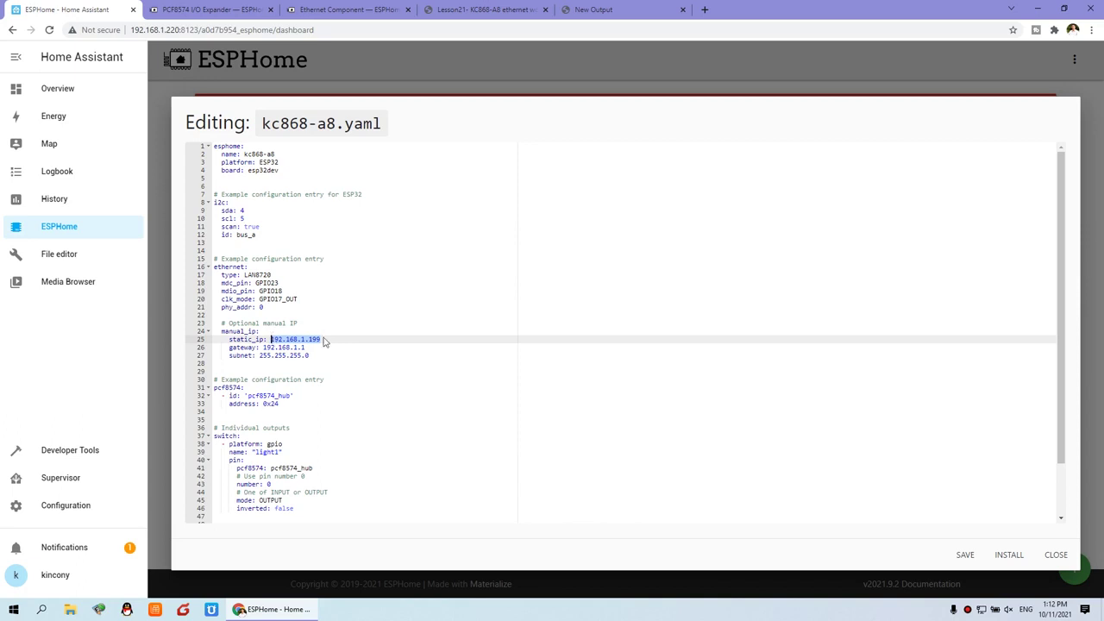
{"action": "left_click", "coordinate": [328, 341]}
{"action": "type", "text": "20"}
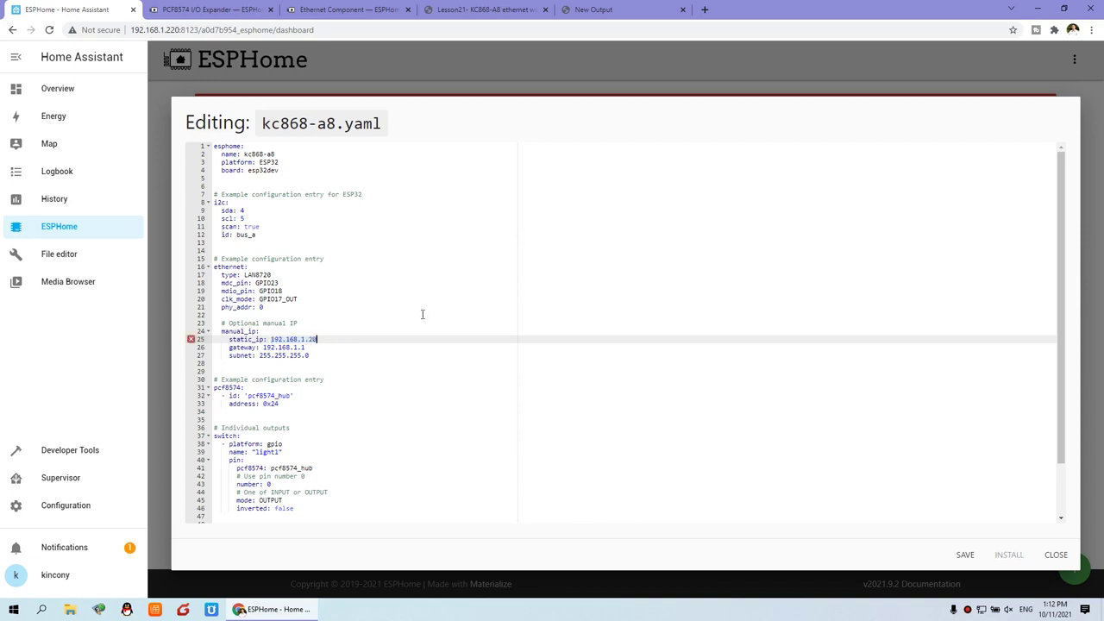
{"action": "type", "text": "0"}
{"action": "left_click", "coordinate": [307, 347]}
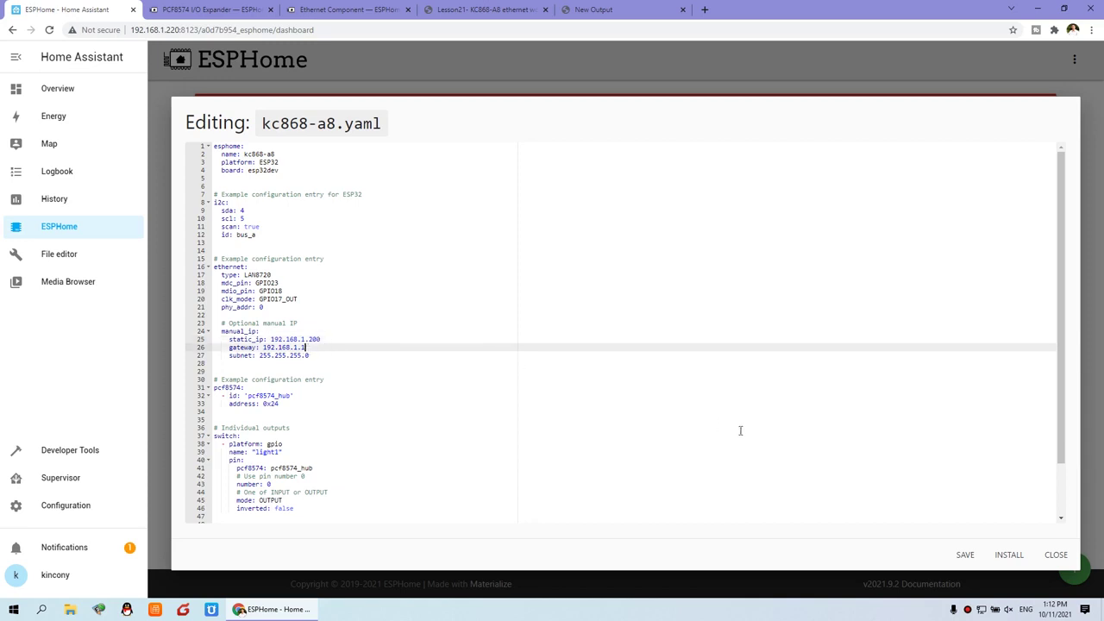
{"action": "left_click", "coordinate": [965, 555]}
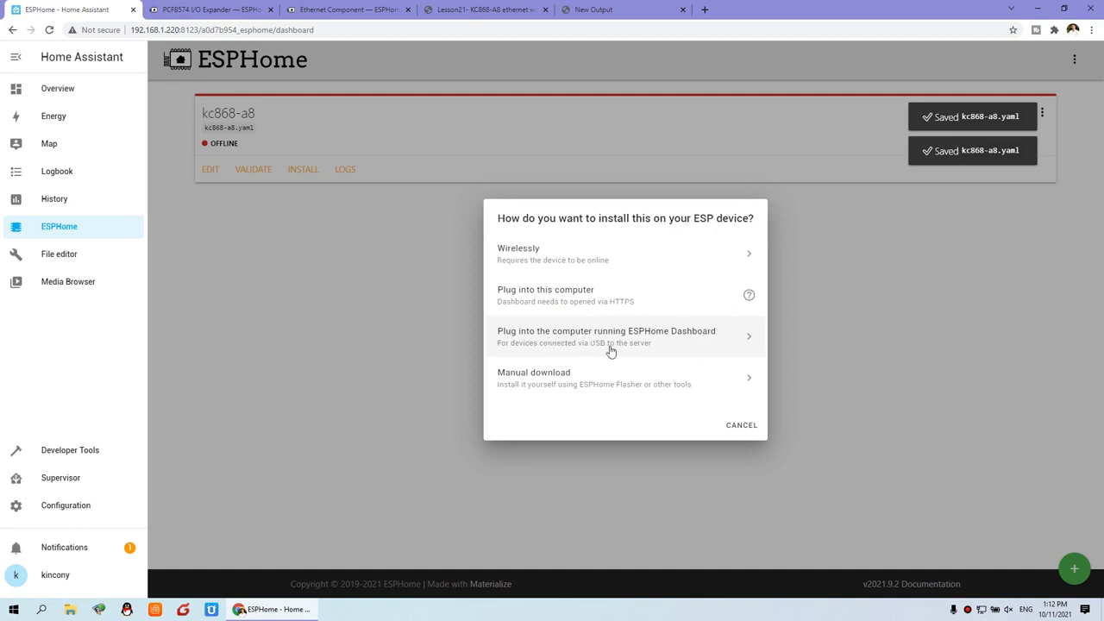
Step: Flash kc868-a8 firmware over USB Serial /dev/ttyUSB0 from the ESPHome Dashboard computer
{"action": "left_click", "coordinate": [673, 350]}
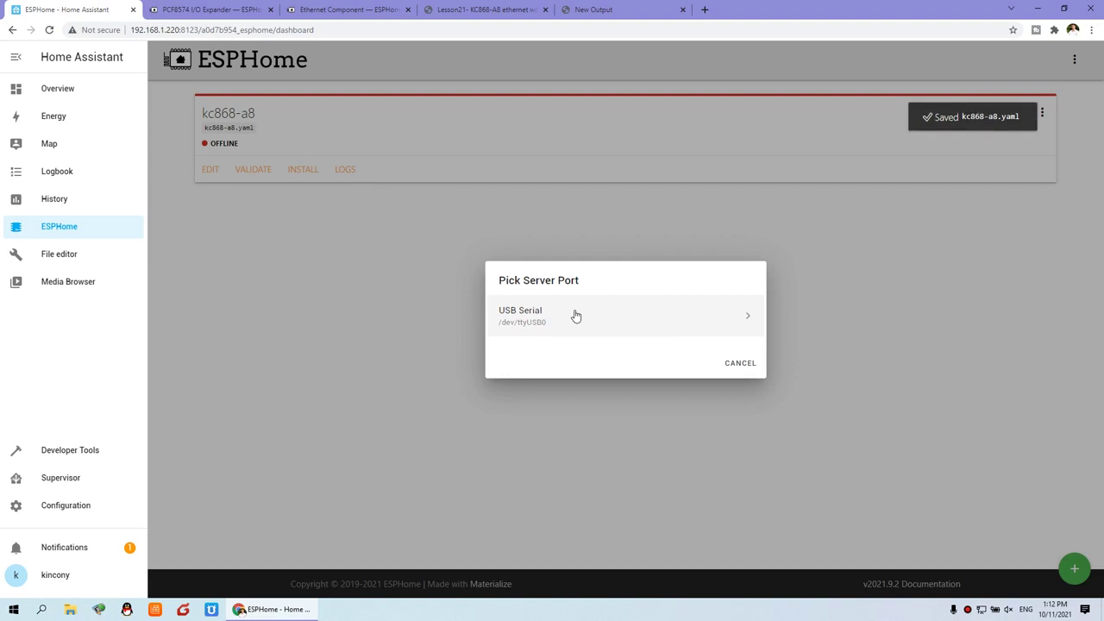
{"action": "left_click", "coordinate": [631, 321]}
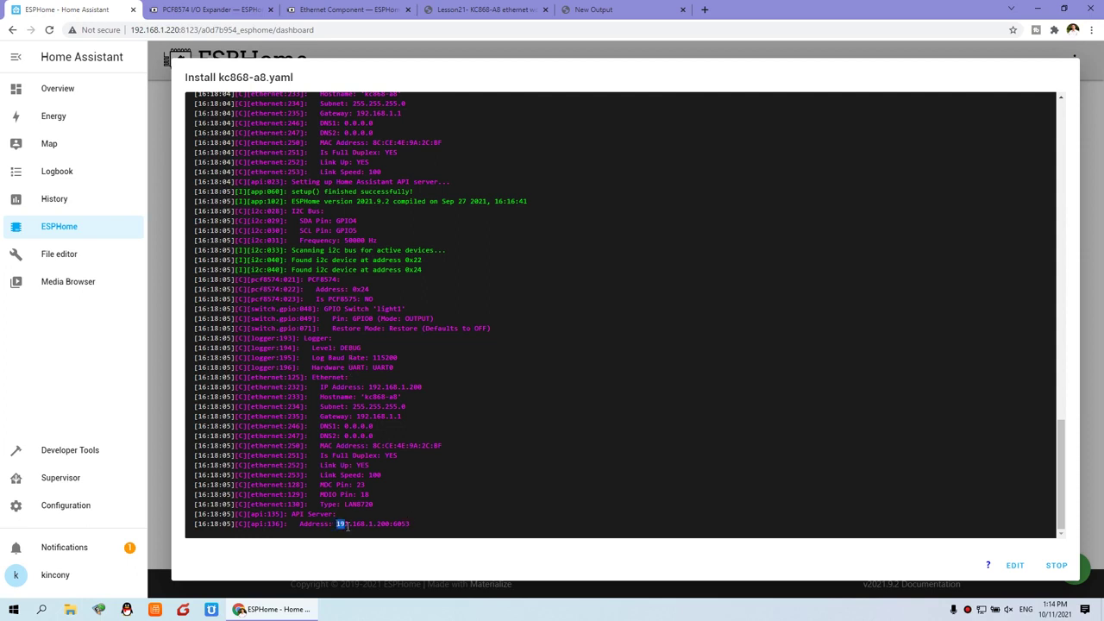
Step: Close the kc868-a8 install log and reload the ESPHome dashboard to confirm the node is online
{"action": "left_click_drag", "start_coordinate": [348, 526], "coordinate": [374, 527]}
{"action": "left_click", "coordinate": [1057, 567]}
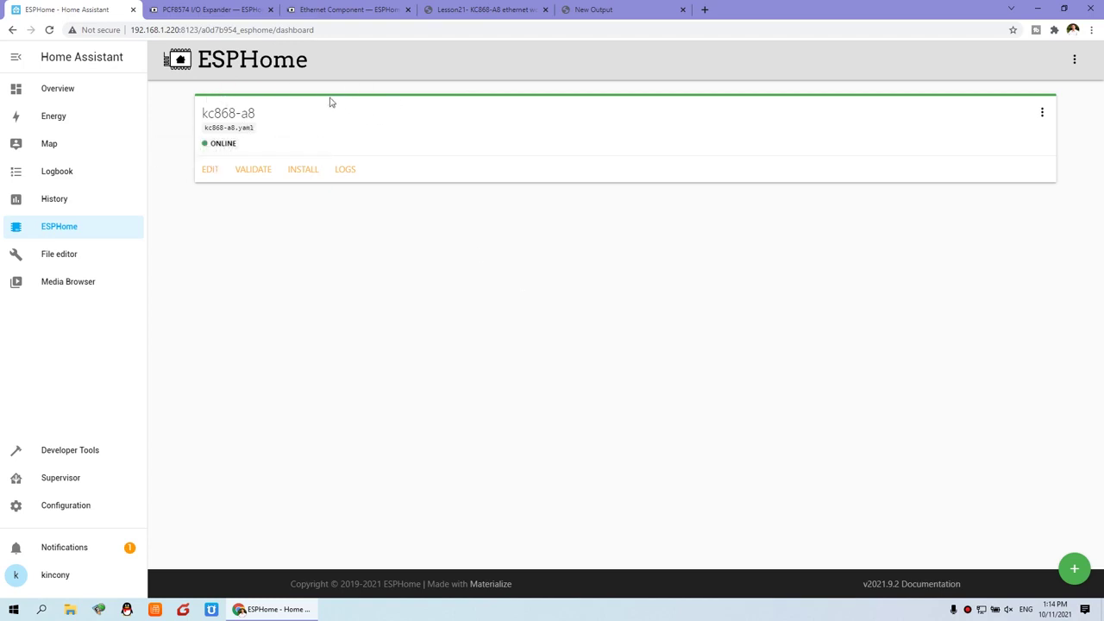
{"action": "left_click", "coordinate": [72, 233]}
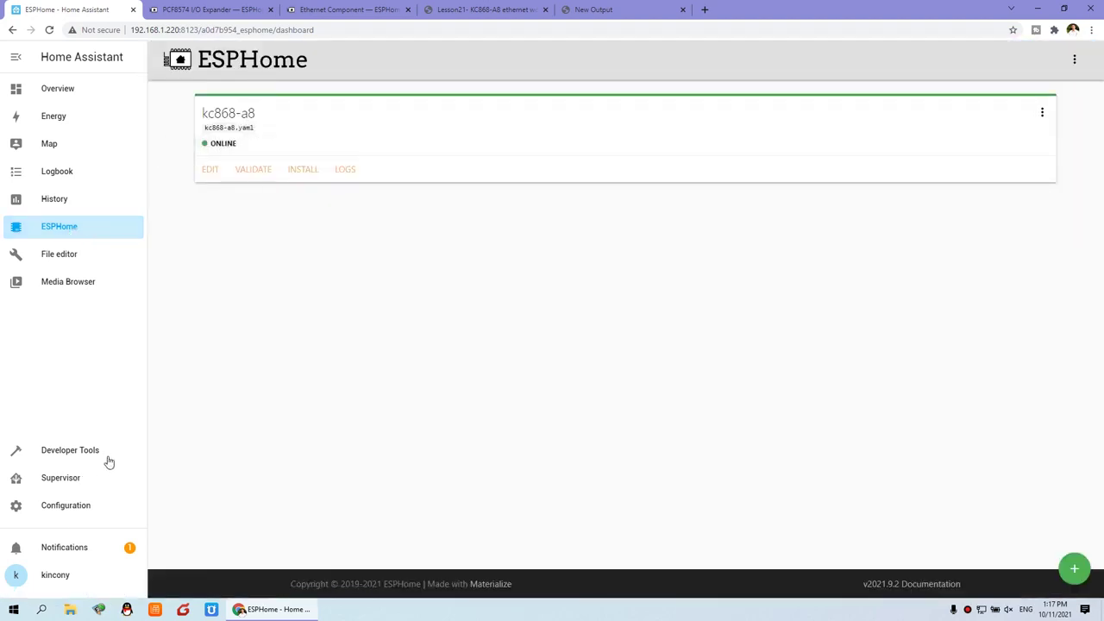
Step: Open the kc868-a8 device page via Configuration > Integrations > Devices
{"action": "left_click", "coordinate": [71, 509]}
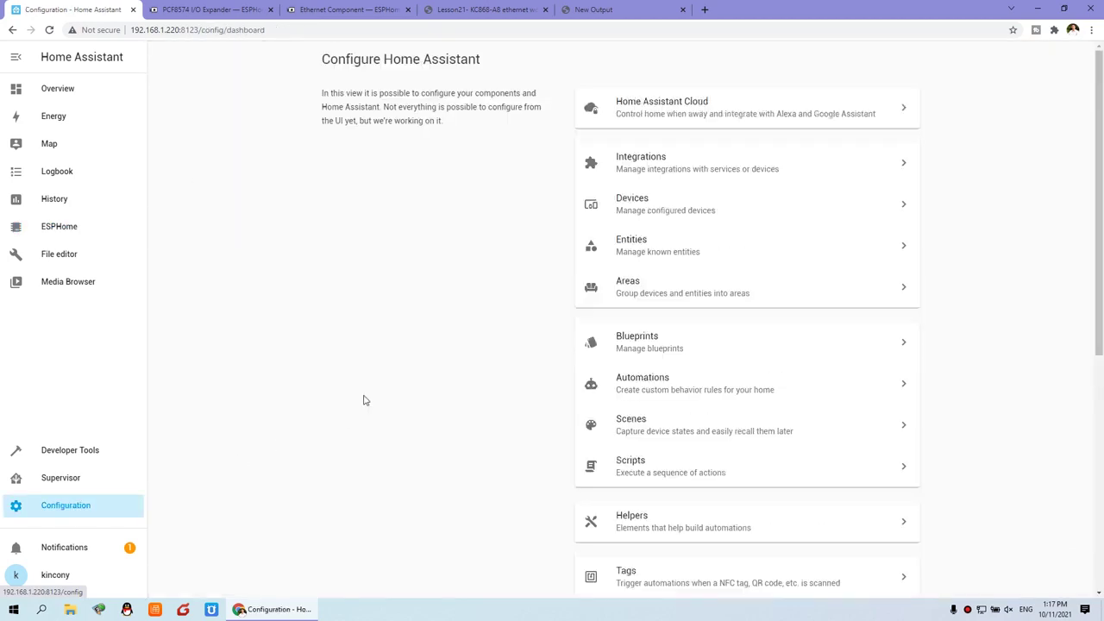
{"action": "left_click", "coordinate": [709, 168]}
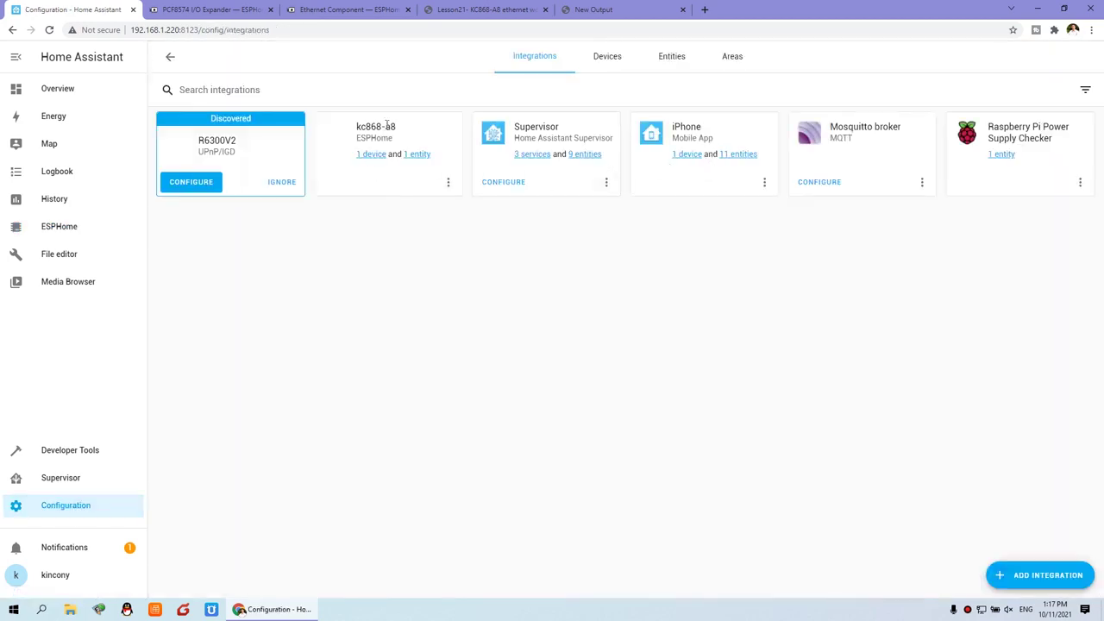
{"action": "left_click", "coordinate": [607, 58]}
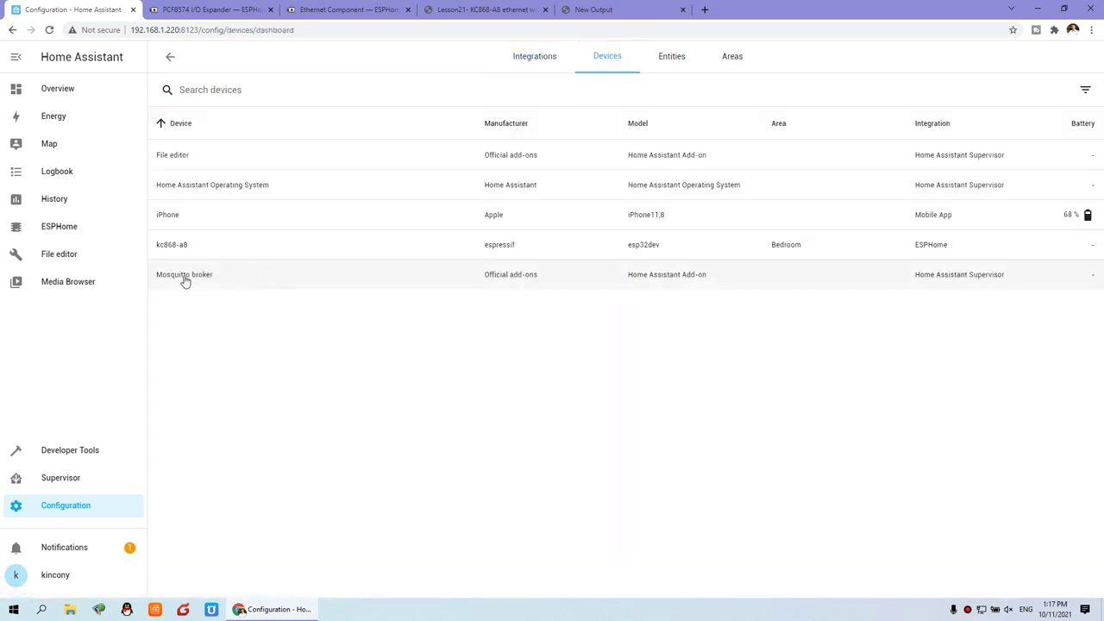
{"action": "left_click", "coordinate": [182, 250]}
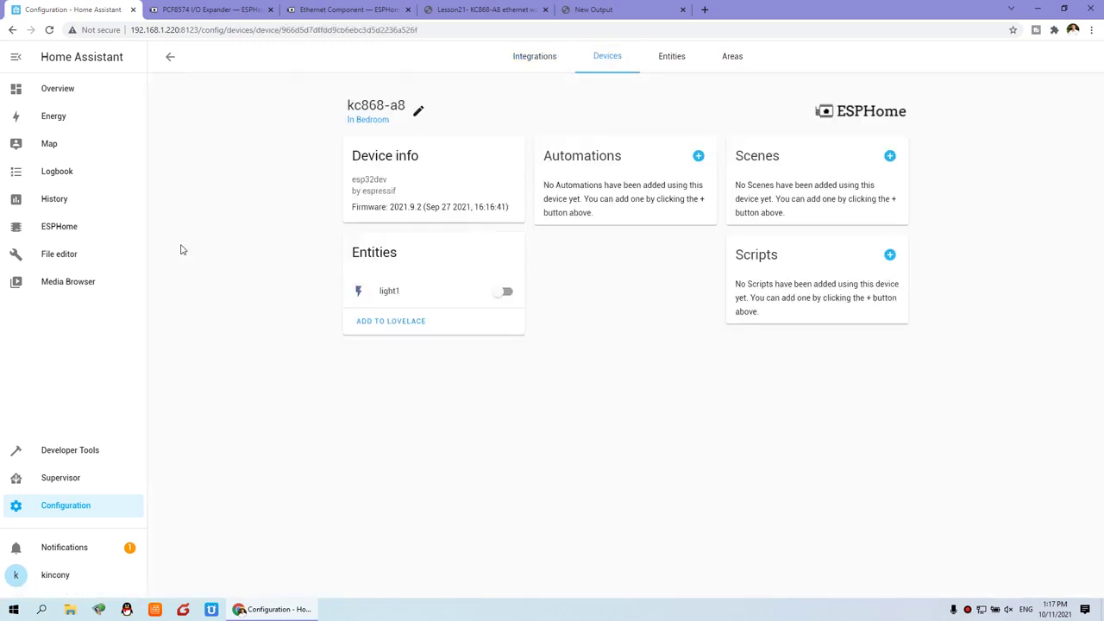
Step: Toggle the light1 switch on and off several times to test the relay, leaving it off
{"action": "left_click", "coordinate": [504, 294]}
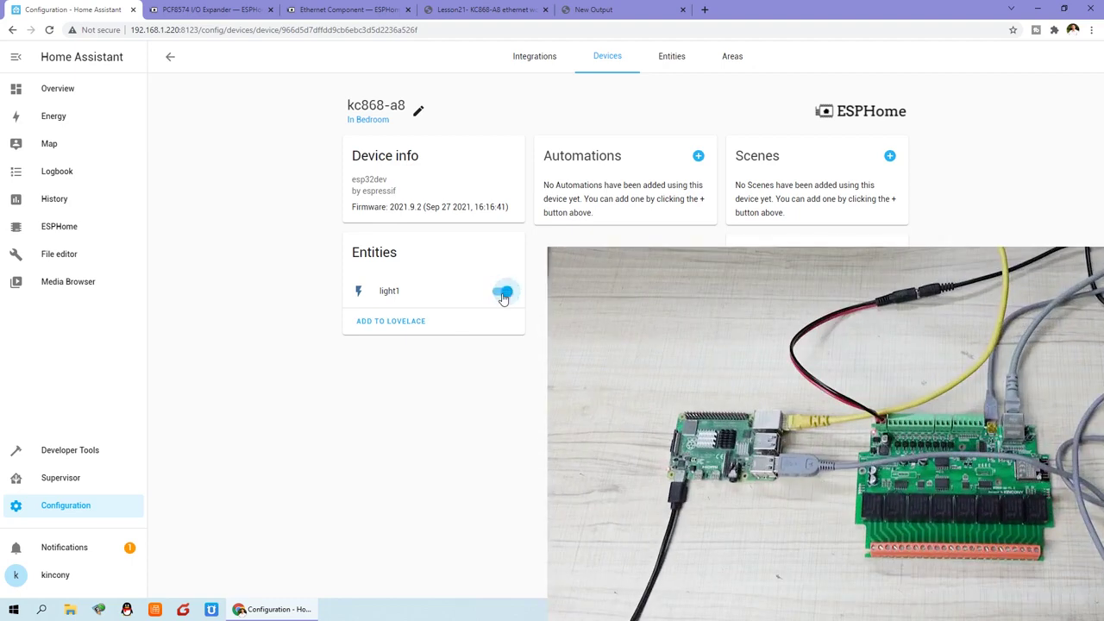
{"action": "left_click", "coordinate": [502, 293]}
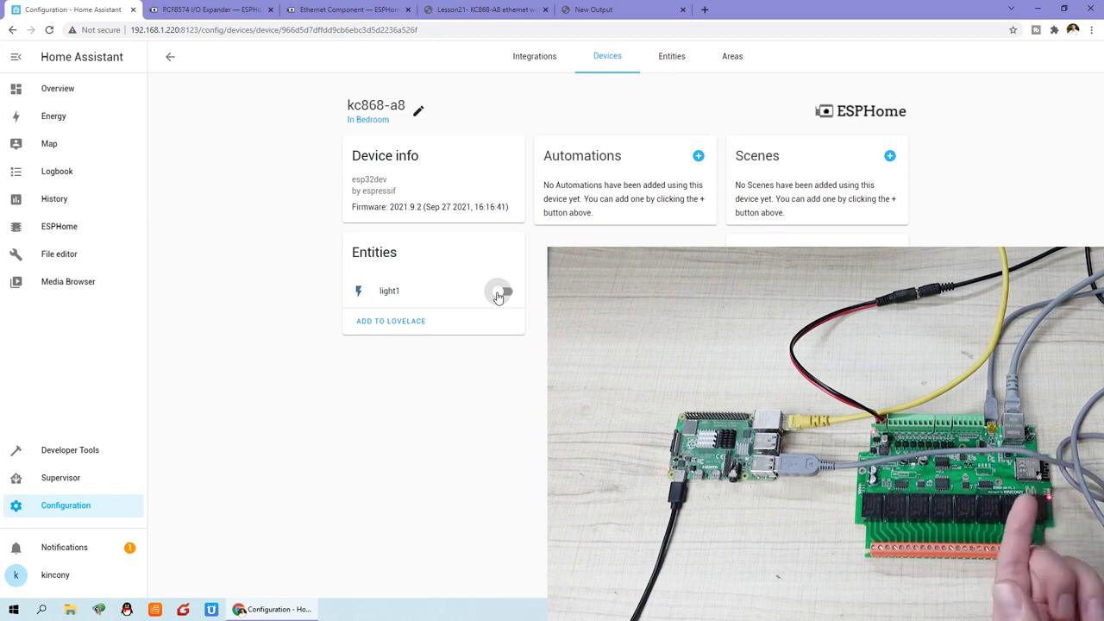
{"action": "left_click", "coordinate": [498, 294]}
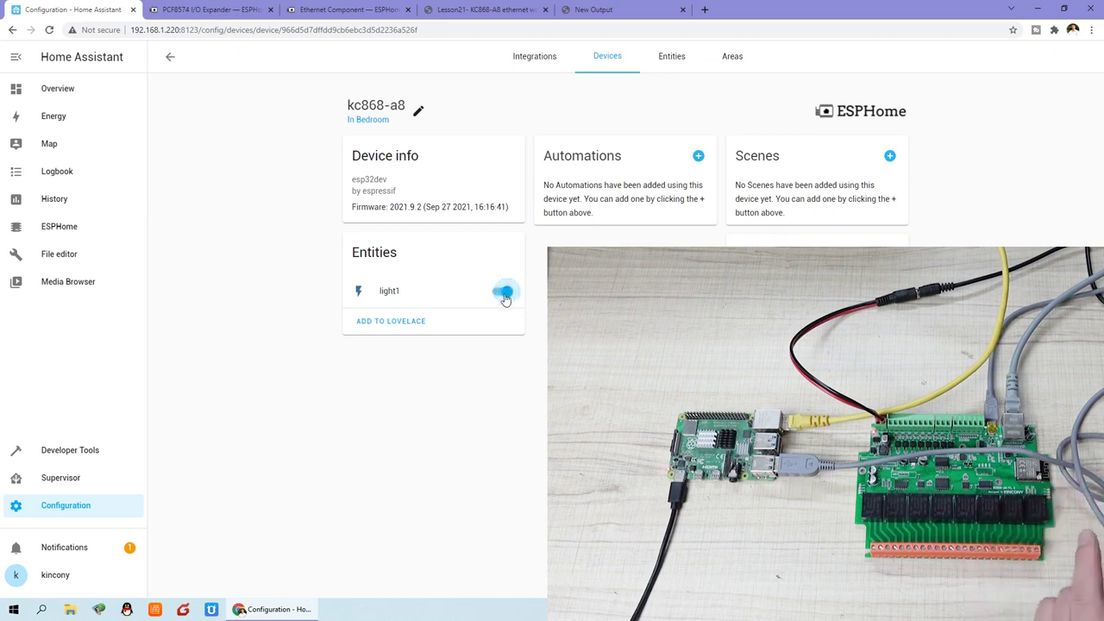
{"action": "left_click", "coordinate": [497, 301]}
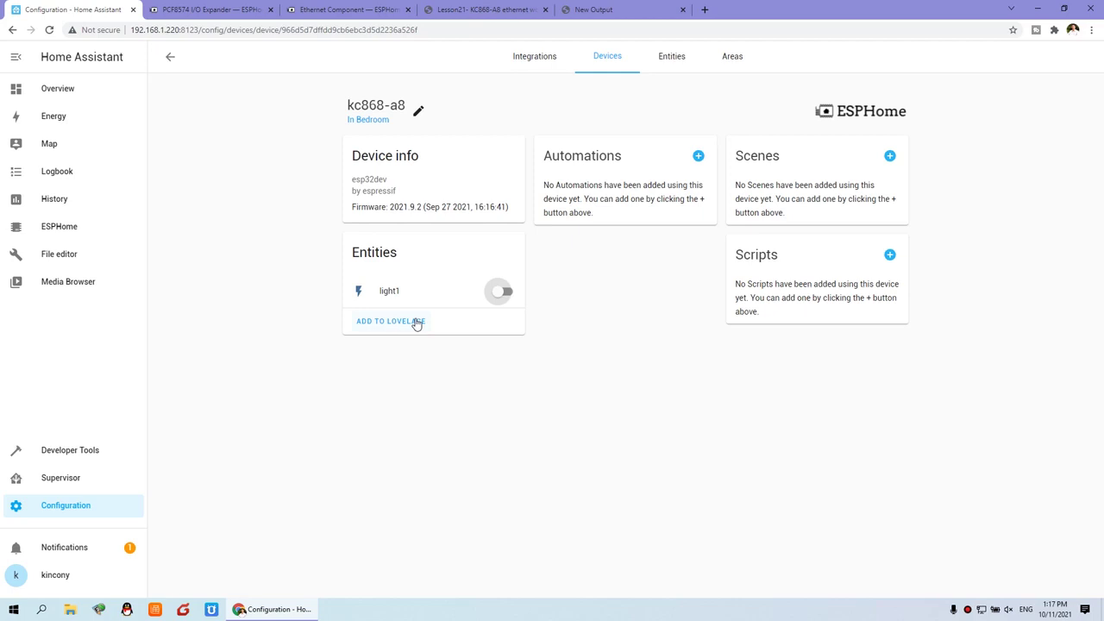
Step: Add the suggested light1 card to the Lovelace UI and view it on the Overview dashboard
{"action": "left_click", "coordinate": [410, 322]}
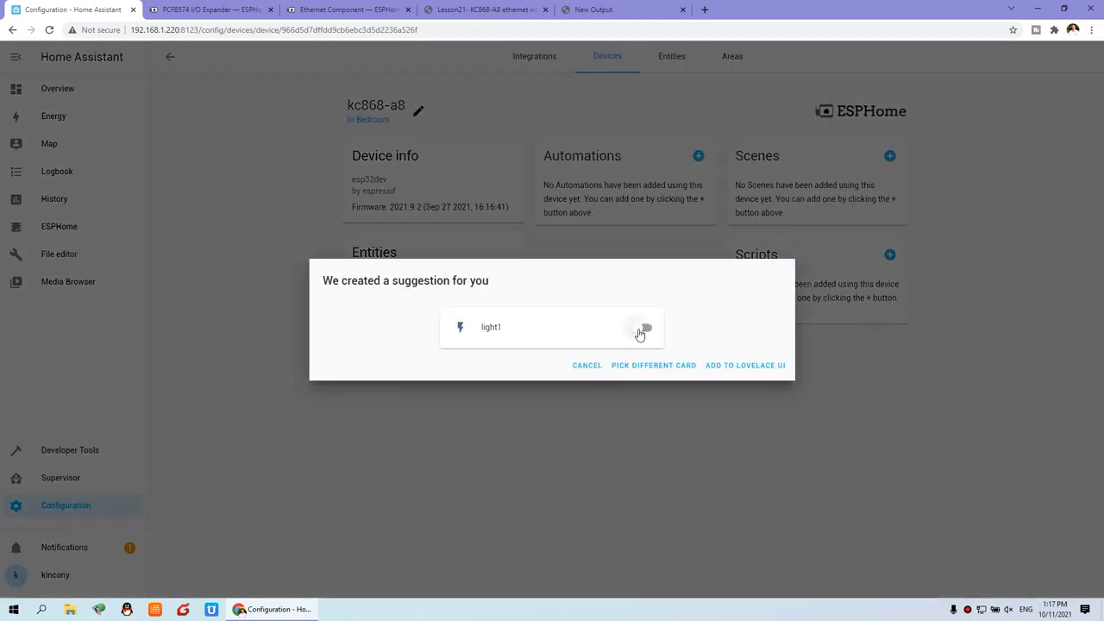
{"action": "left_click", "coordinate": [752, 368]}
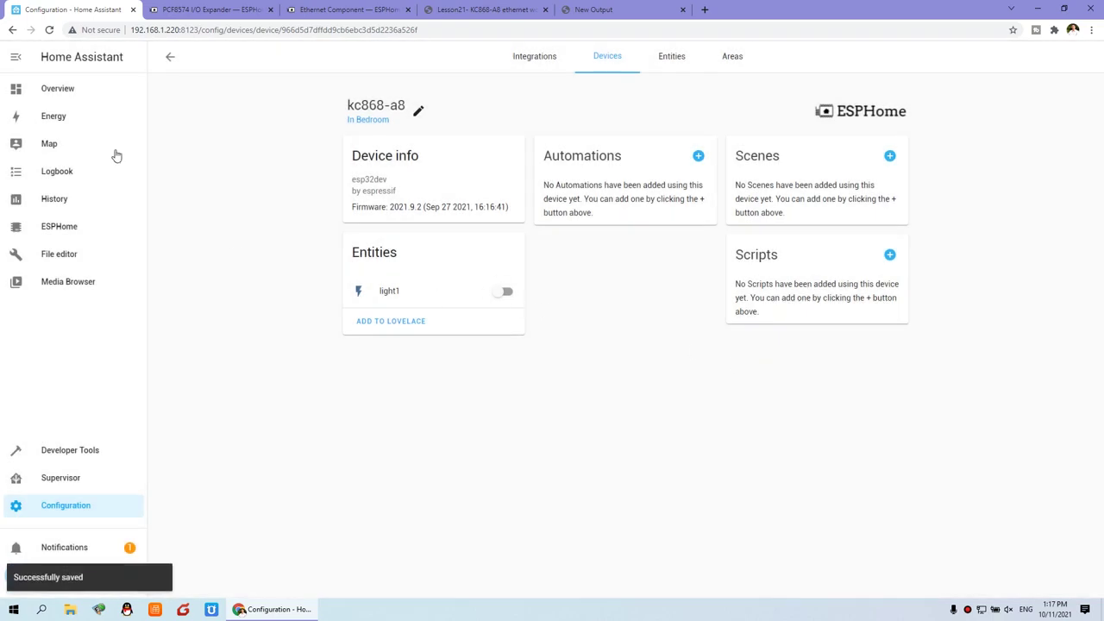
{"action": "left_click", "coordinate": [72, 92]}
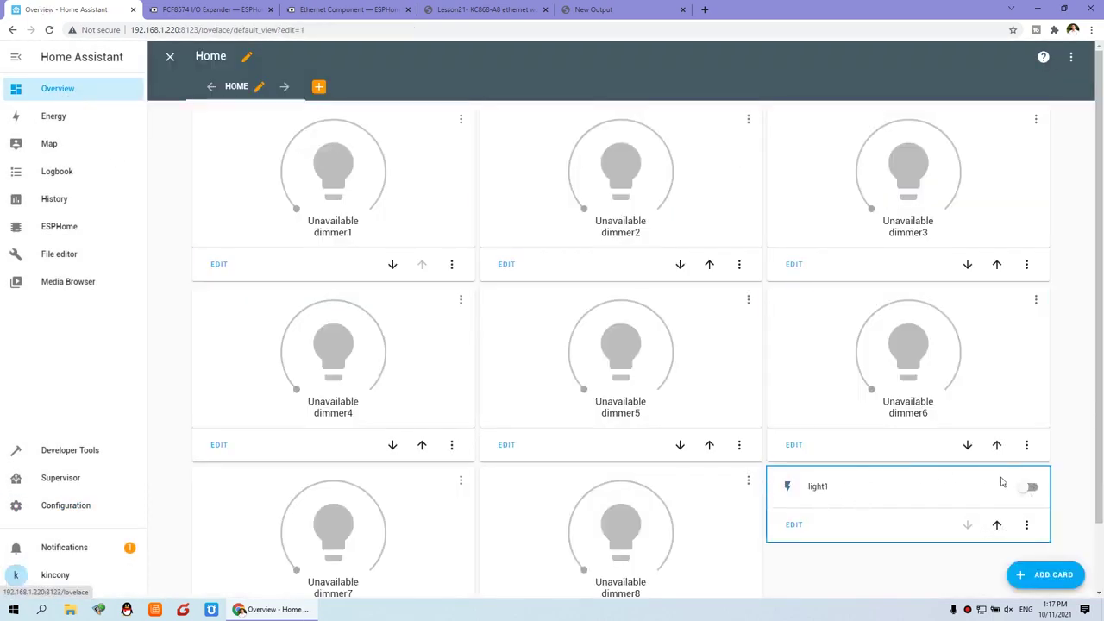
{"action": "key", "text": "ctrl+Tab"}
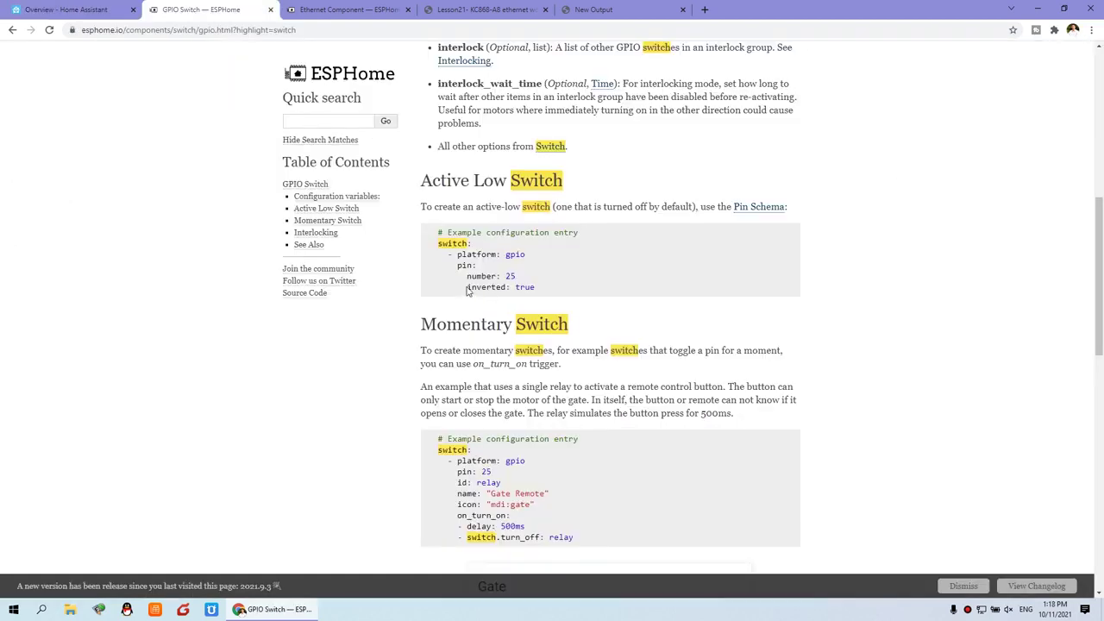
Step: Copy the inverted: true line from the GPIO Switch Active Low example, then return to Home Assistant
{"action": "left_click_drag", "start_coordinate": [540, 288], "coordinate": [467, 288]}
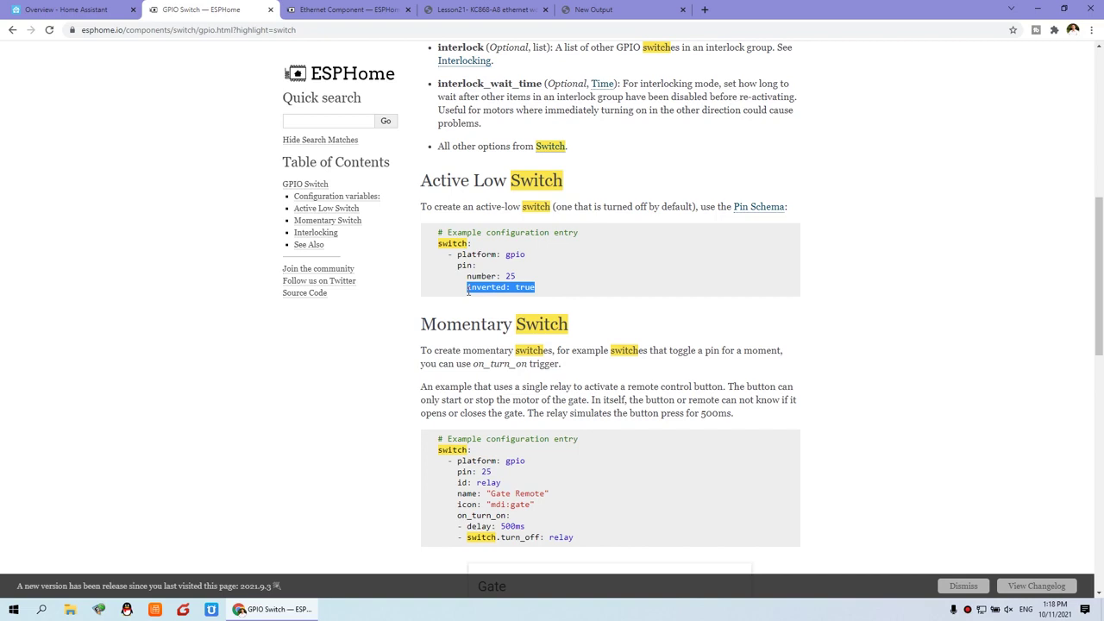
{"action": "right_click", "coordinate": [522, 288]}
{"action": "left_click", "coordinate": [541, 295]}
{"action": "left_click", "coordinate": [336, 9]}
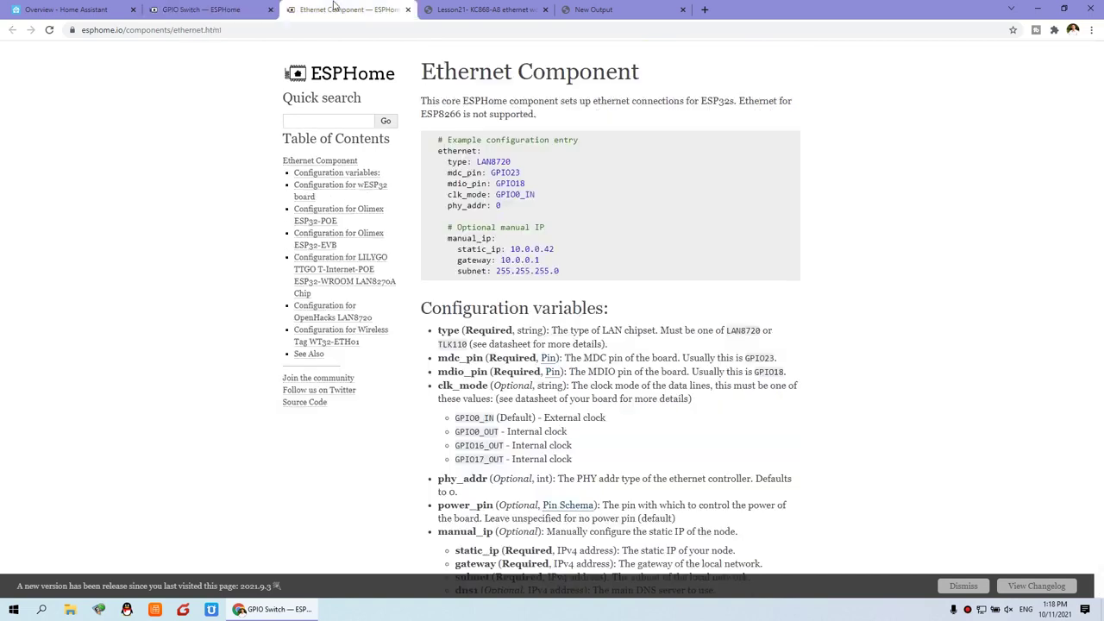
{"action": "left_click", "coordinate": [528, 8]}
{"action": "left_click", "coordinate": [207, 9]}
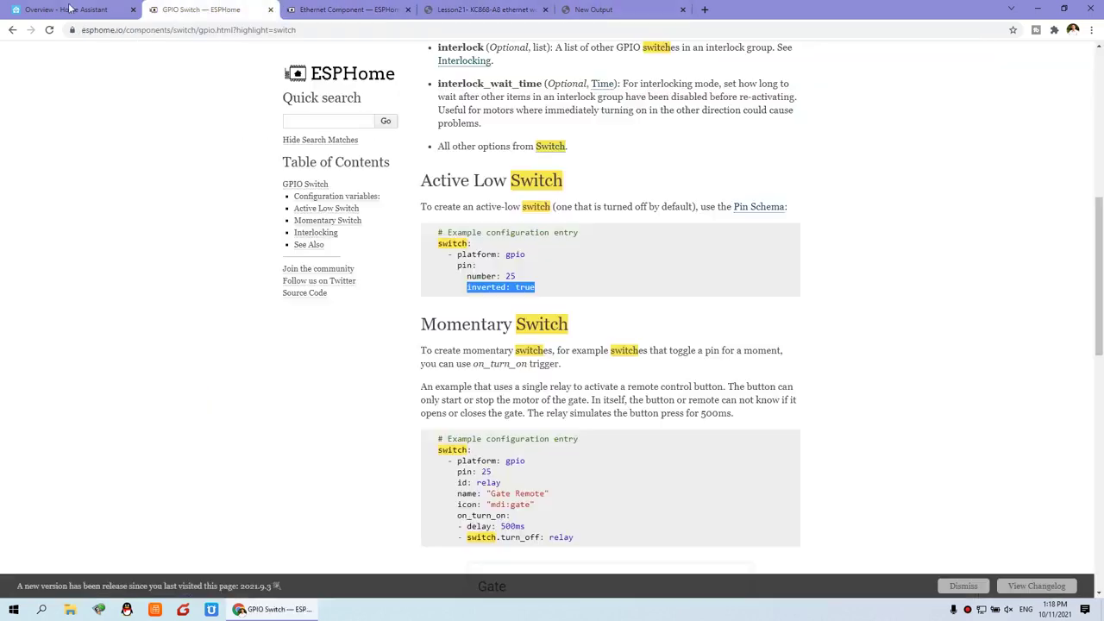
{"action": "left_click", "coordinate": [71, 9]}
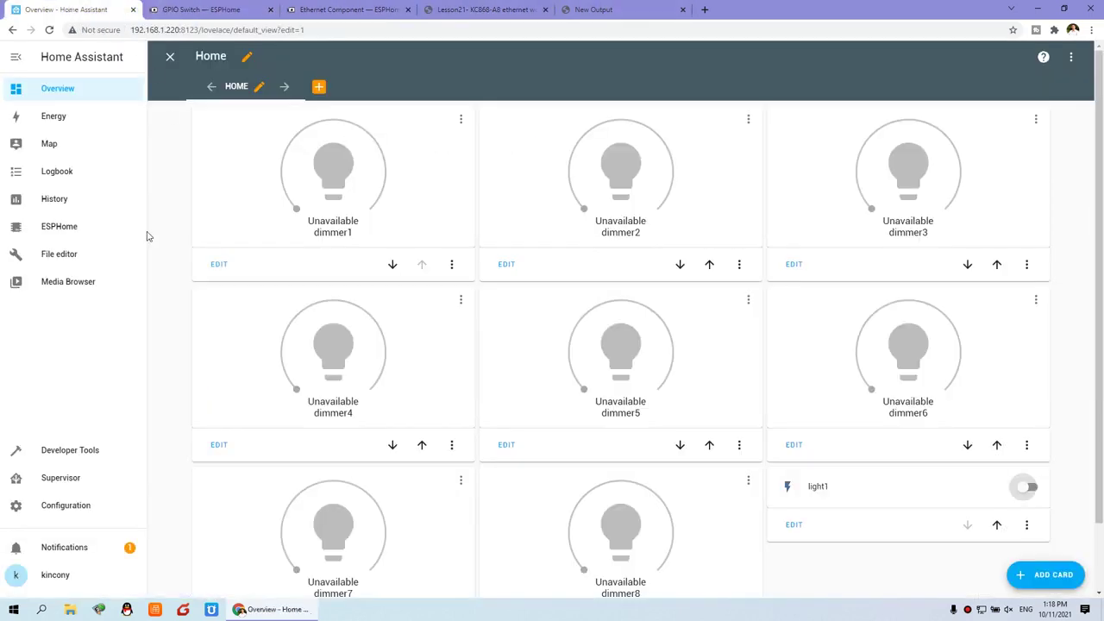
Step: In kc868-a8.yaml, change the light1 pin's inverted: false to inverted: true and save
{"action": "left_click", "coordinate": [76, 227]}
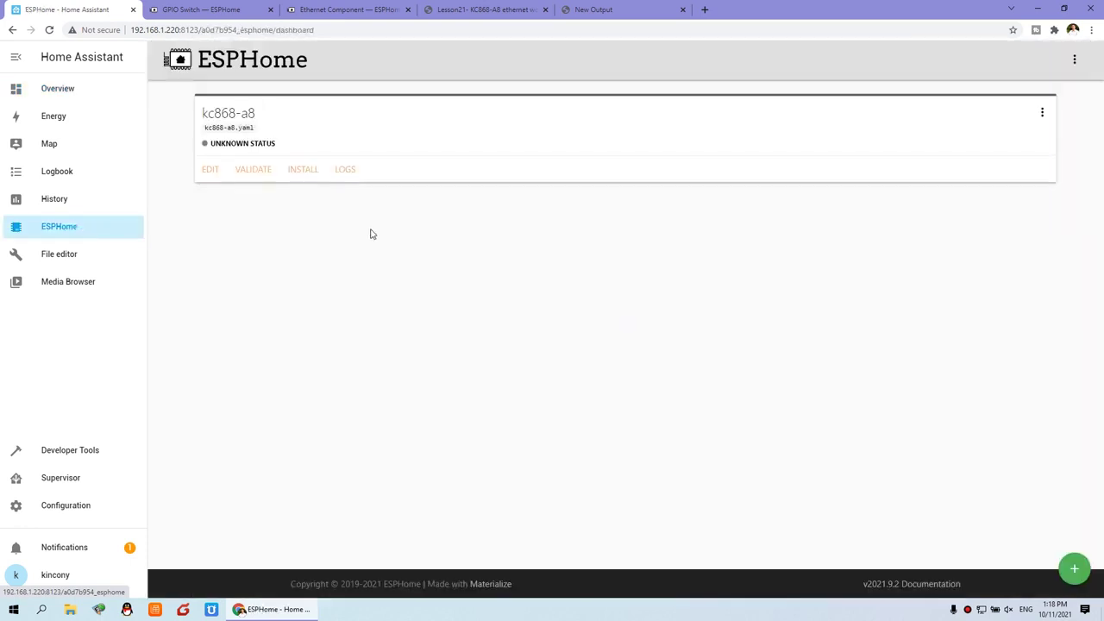
{"action": "left_click", "coordinate": [209, 170]}
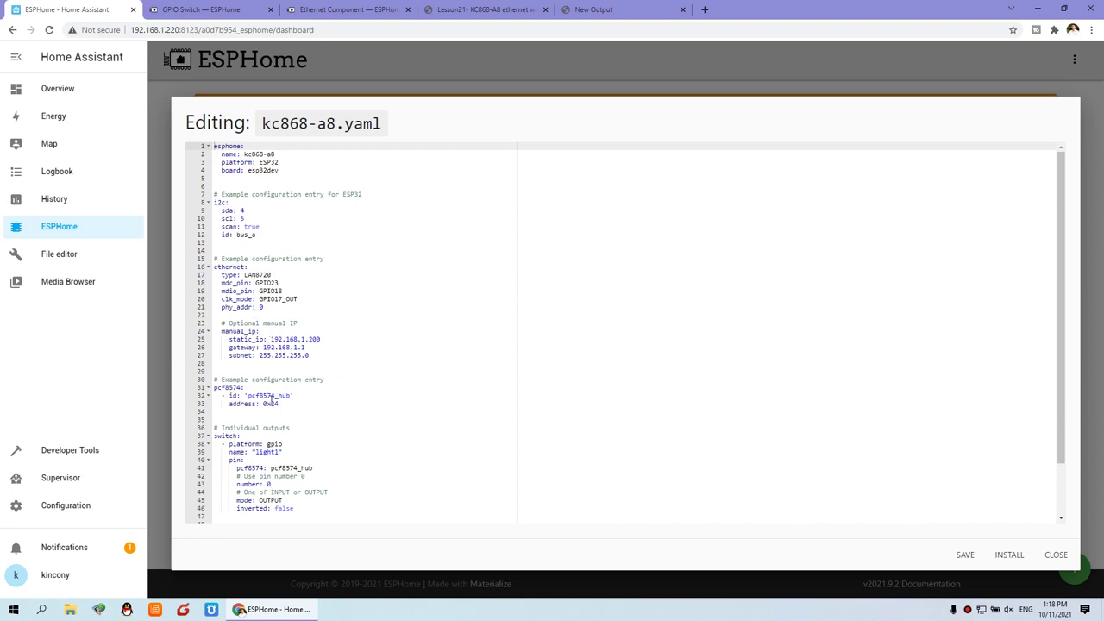
{"action": "scroll", "coordinate": [282, 428], "scroll_direction": "down", "scroll_amount": 1}
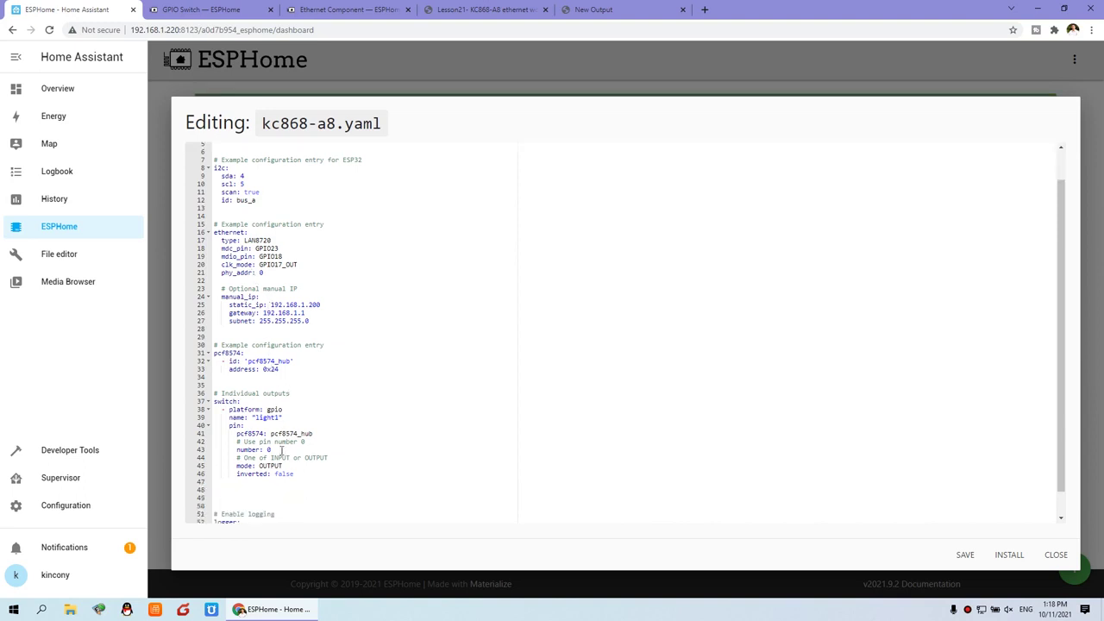
{"action": "double_click", "coordinate": [269, 450]}
{"action": "left_click", "coordinate": [333, 461]}
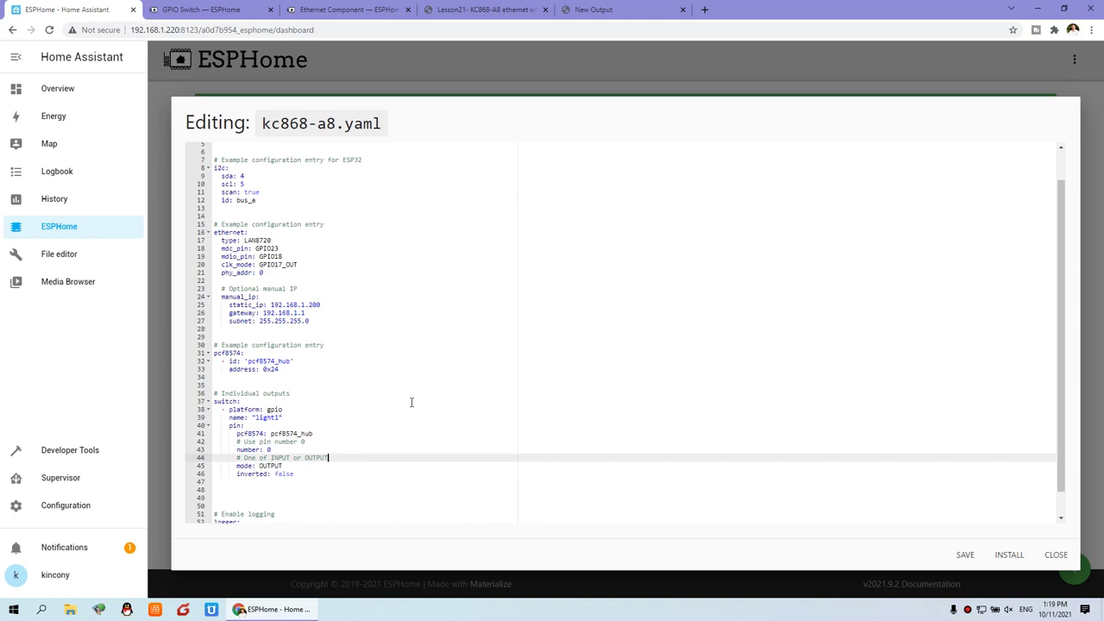
{"action": "left_click", "coordinate": [293, 475]}
{"action": "type", "text": "tru"}
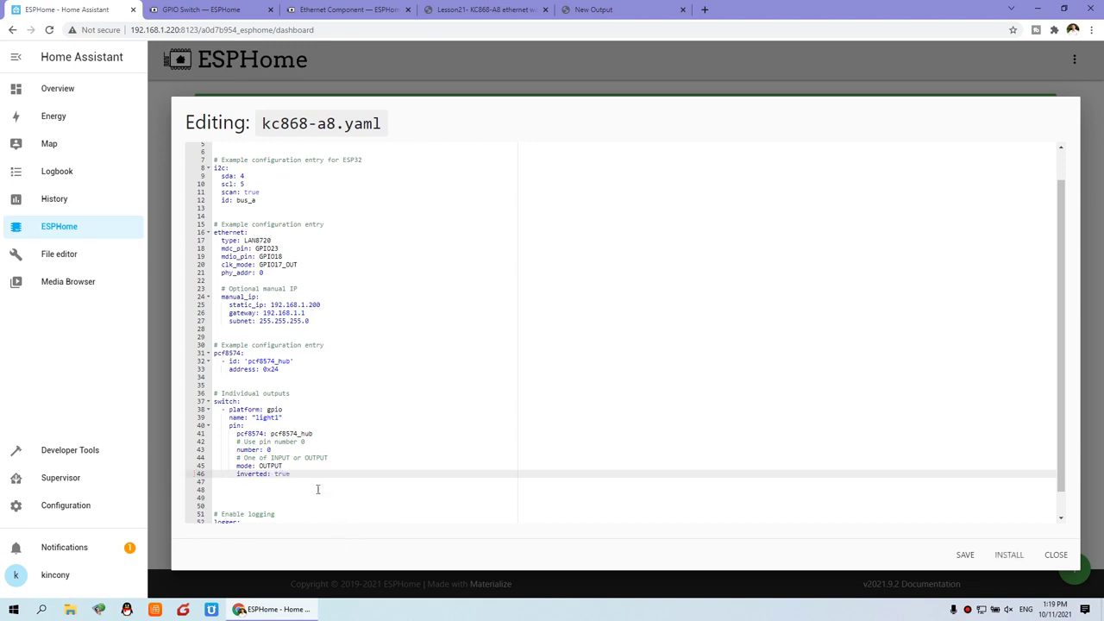
{"action": "scroll", "coordinate": [318, 490], "scroll_direction": "down", "scroll_amount": 1}
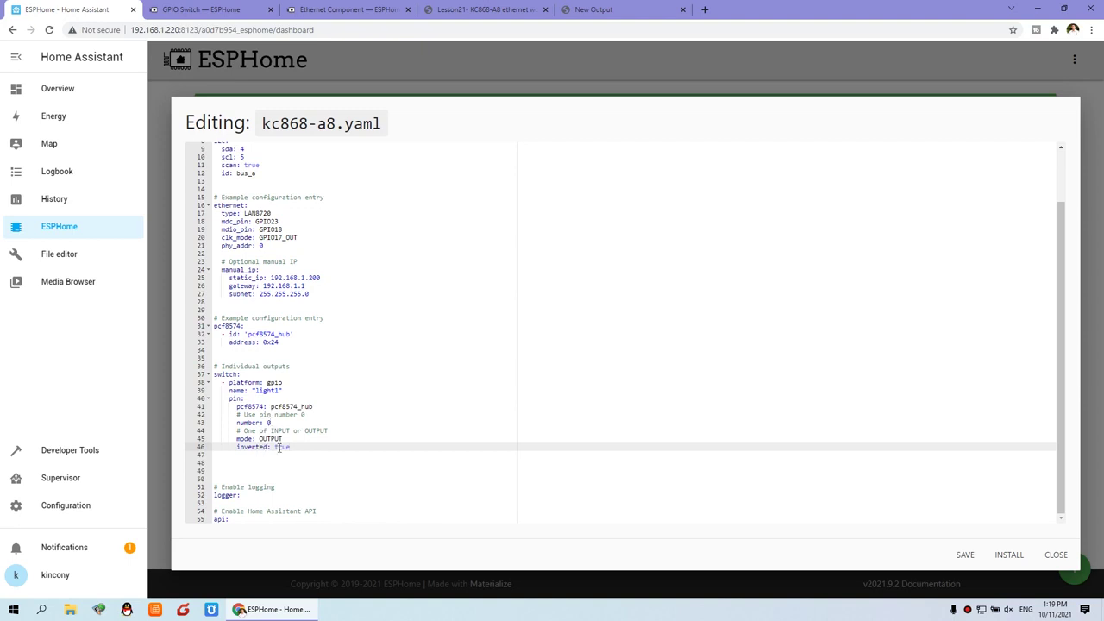
{"action": "left_click", "coordinate": [965, 554]}
Step: Flash the updated kc868-a8 firmware over USB Serial /dev/ttyUSB0 and close the finished log
{"action": "left_click", "coordinate": [1007, 555]}
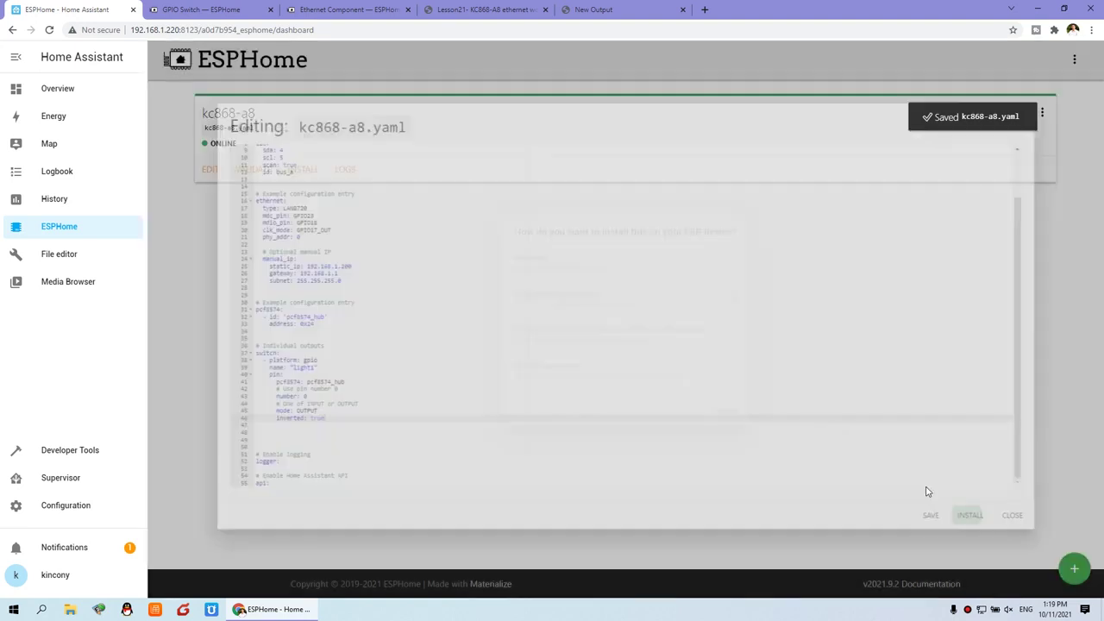
{"action": "left_click", "coordinate": [658, 343]}
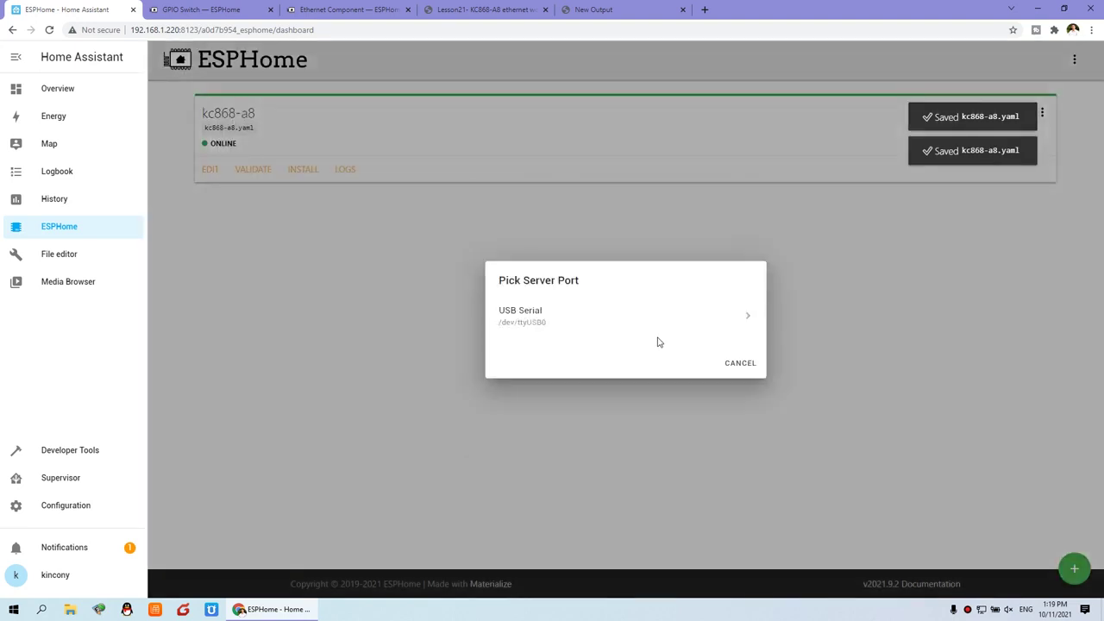
{"action": "left_click", "coordinate": [628, 319]}
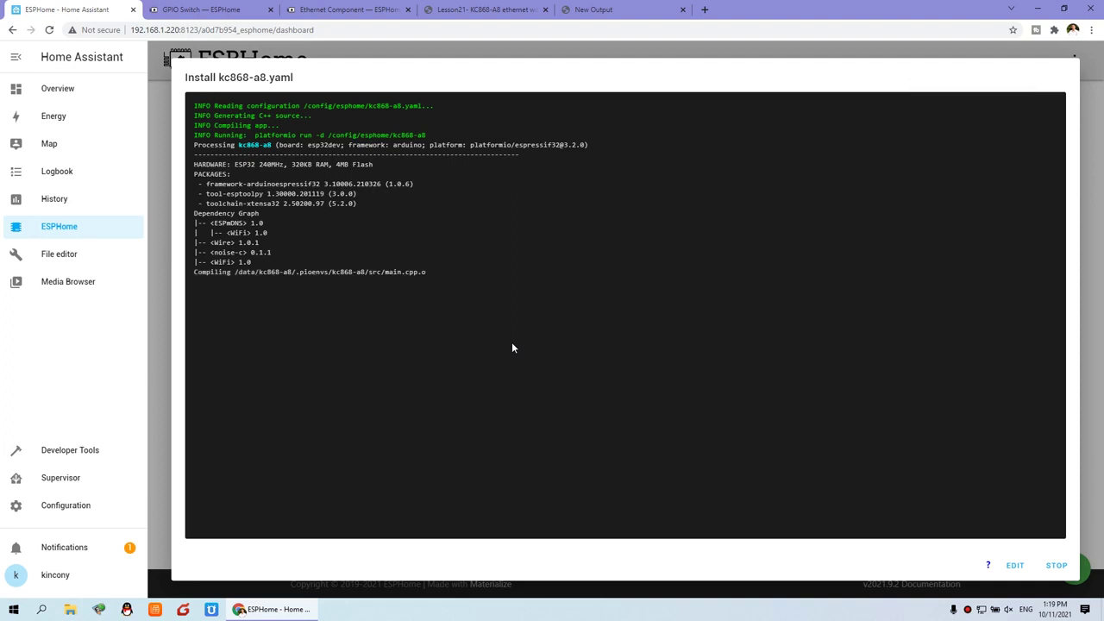
{"action": "left_click", "coordinate": [1057, 567]}
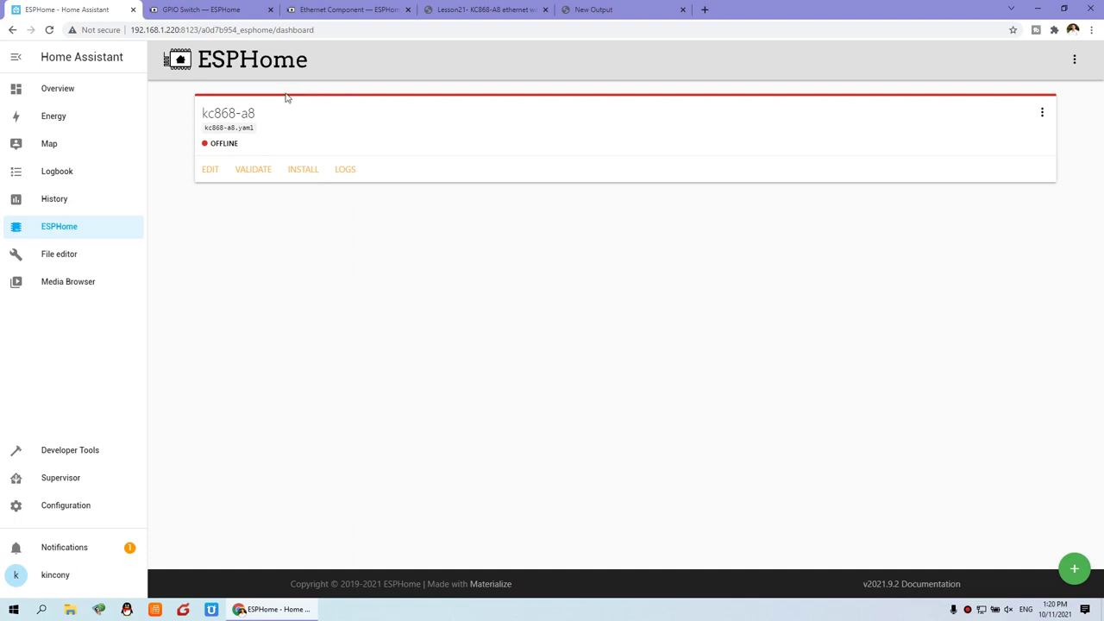
Step: On the Overview dashboard, toggle light1 on and off a few times, leaving it on
{"action": "left_click", "coordinate": [60, 91]}
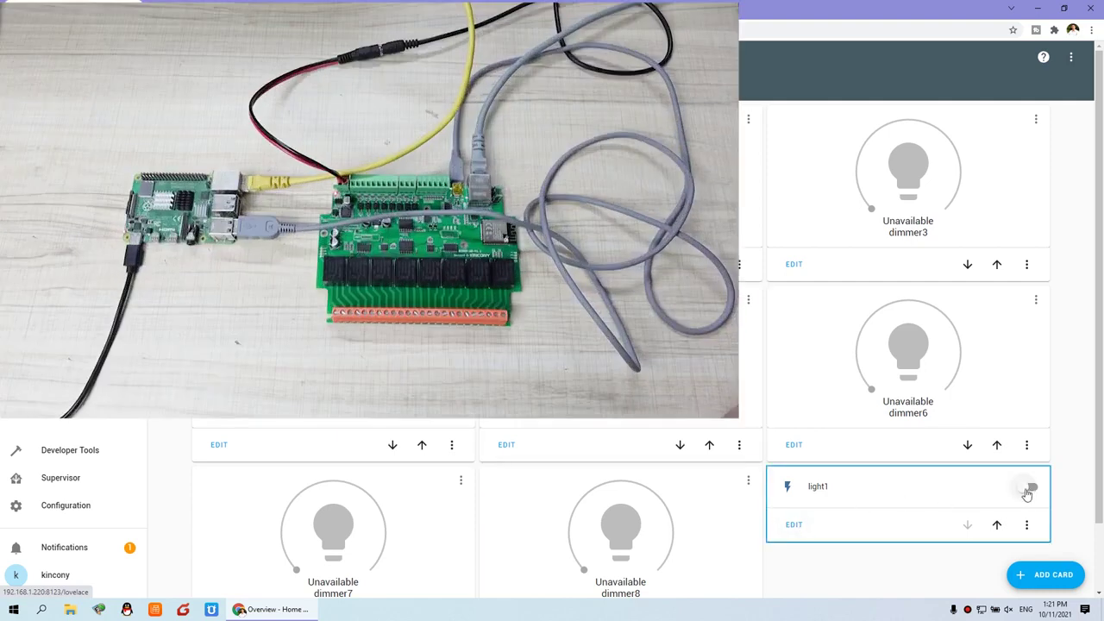
{"action": "left_click", "coordinate": [1028, 488]}
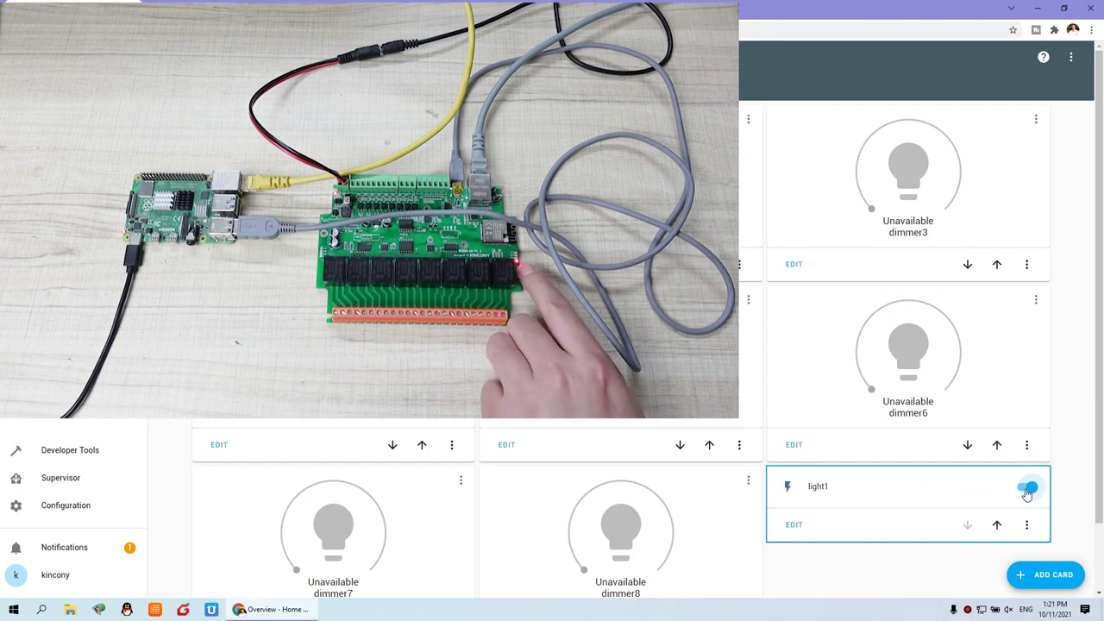
{"action": "left_click", "coordinate": [1027, 490]}
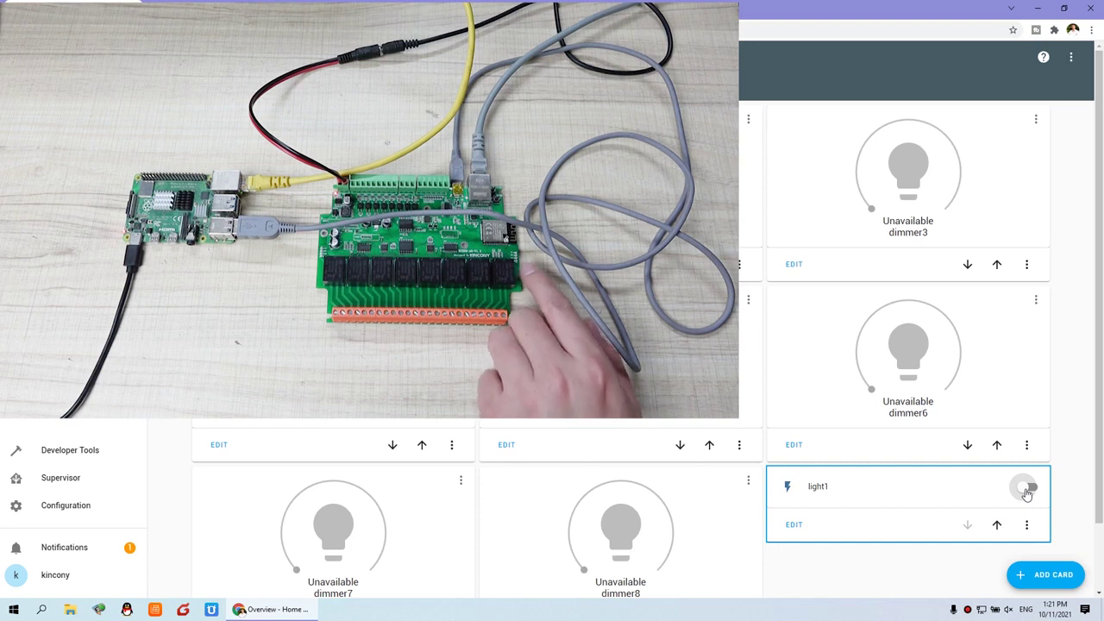
{"action": "left_click", "coordinate": [1027, 489]}
{"action": "left_click", "coordinate": [1027, 490]}
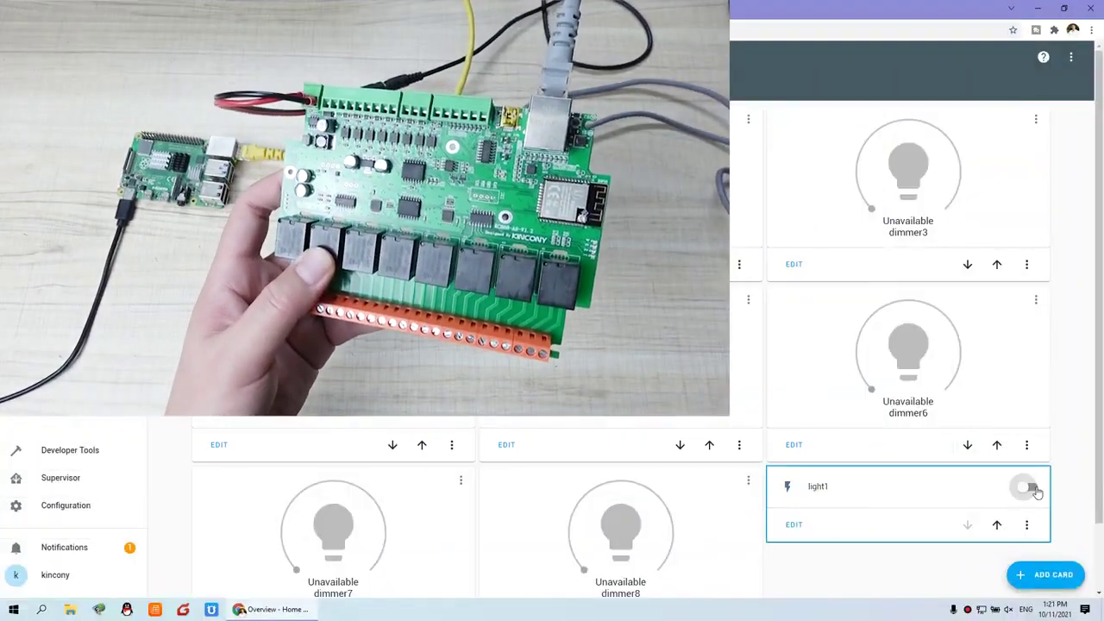
Step: Toggle light1 rapidly several more times to click the board's relay repeatedly
{"action": "left_click", "coordinate": [1028, 493]}
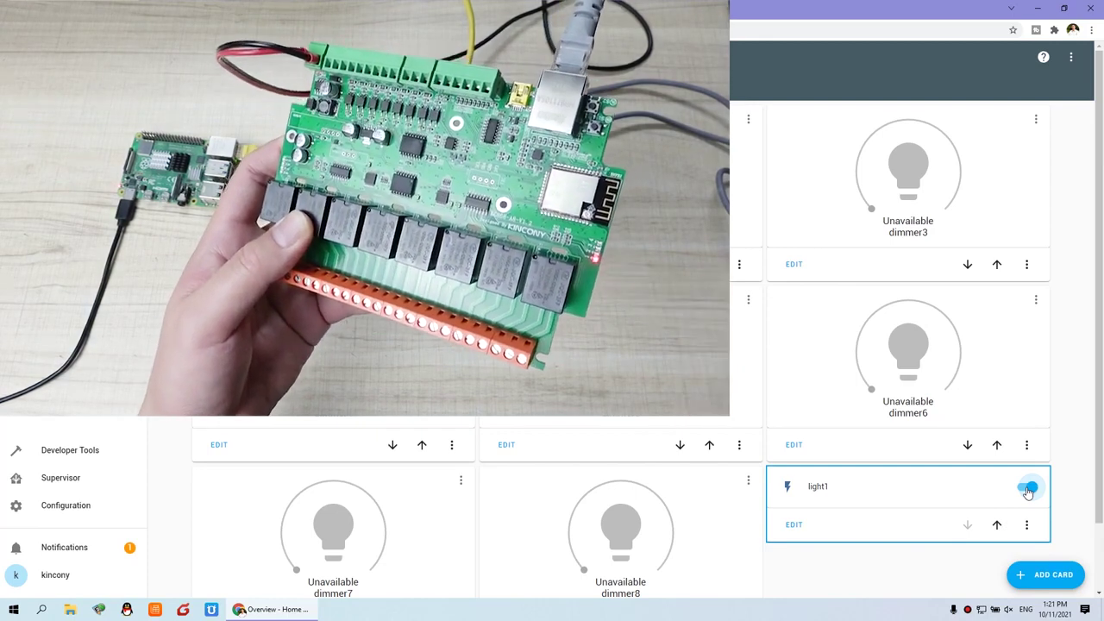
{"action": "left_click", "coordinate": [1028, 491]}
{"action": "left_click", "coordinate": [1029, 491]}
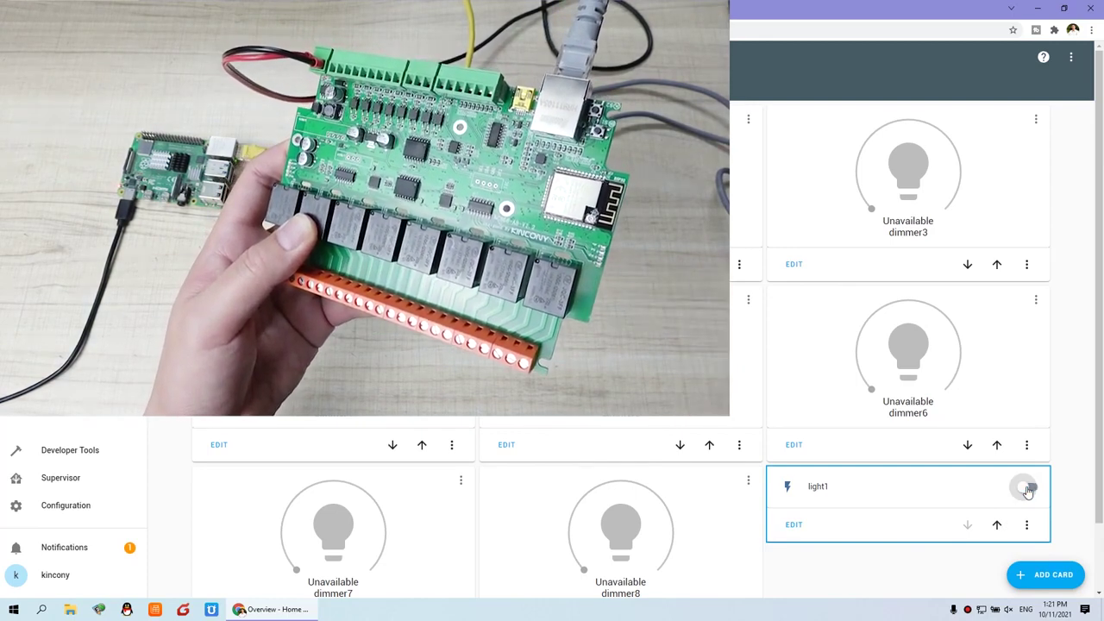
{"action": "left_click", "coordinate": [1029, 492]}
{"action": "left_click", "coordinate": [1028, 491]}
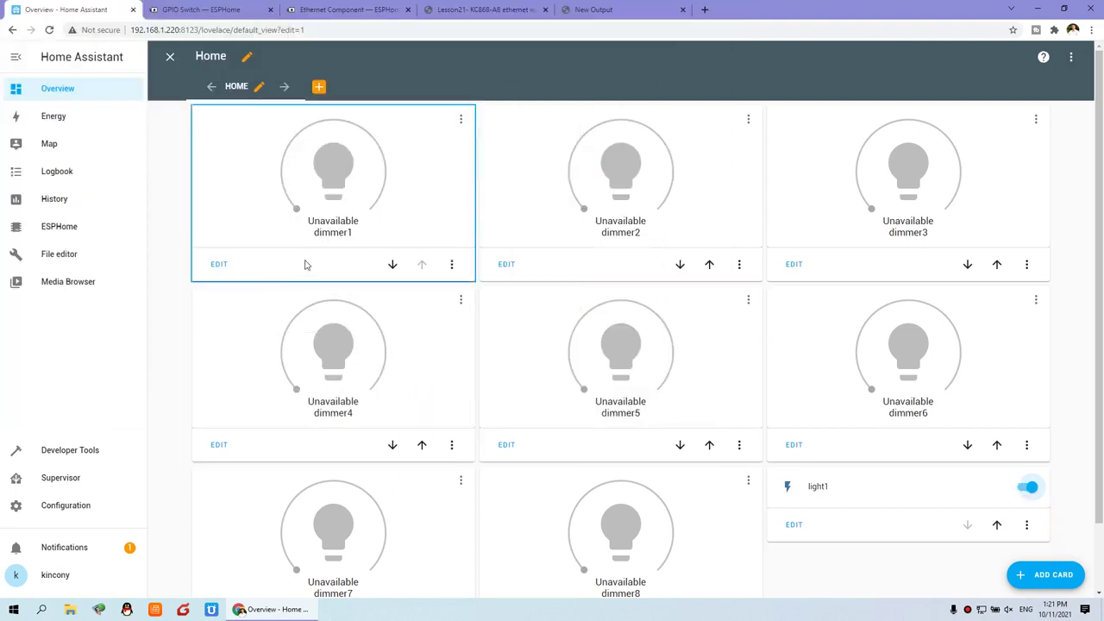
Step: Leave light1 on, reopen kc868-a8.yaml in ESPHome, and highlight its light1 switch block
{"action": "left_click", "coordinate": [1029, 489]}
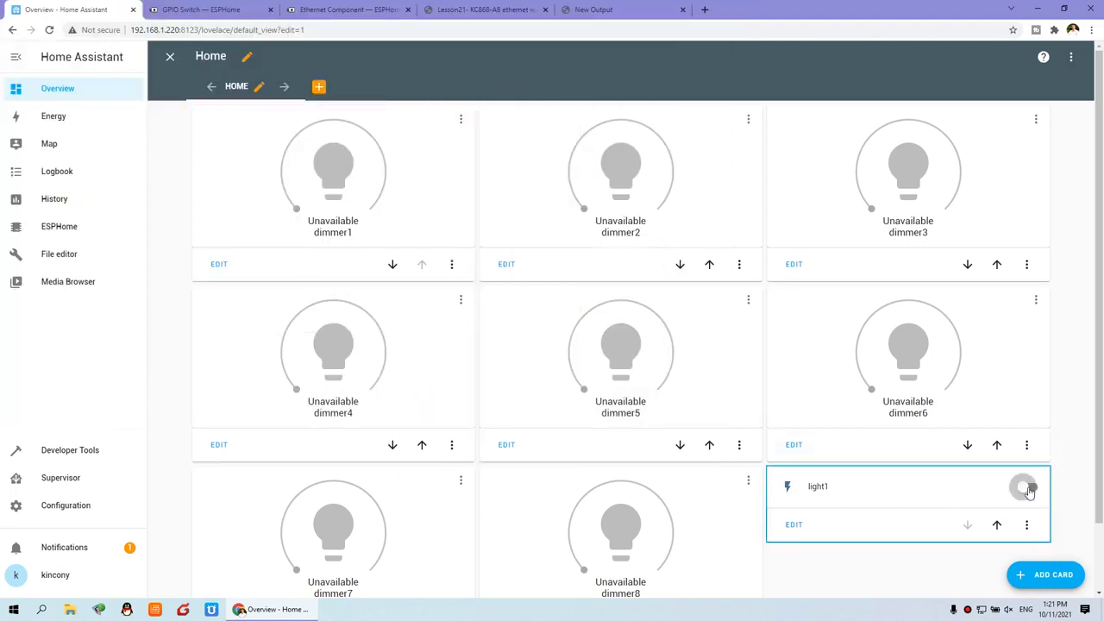
{"action": "left_click", "coordinate": [59, 232]}
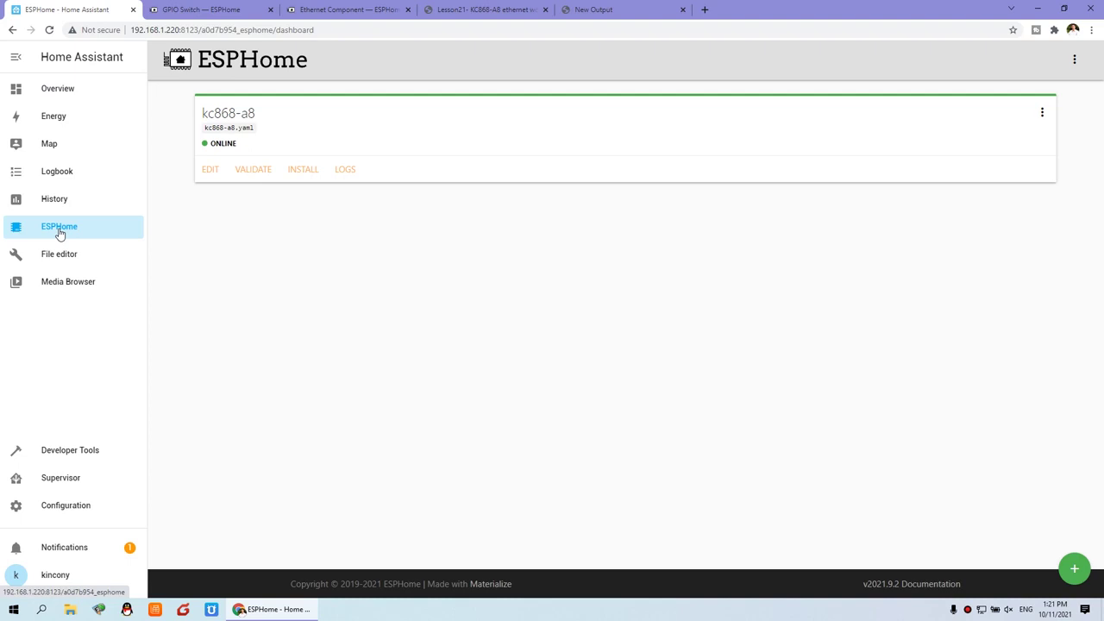
{"action": "left_click", "coordinate": [212, 171]}
{"action": "scroll", "coordinate": [355, 348], "scroll_direction": "down", "scroll_amount": 1}
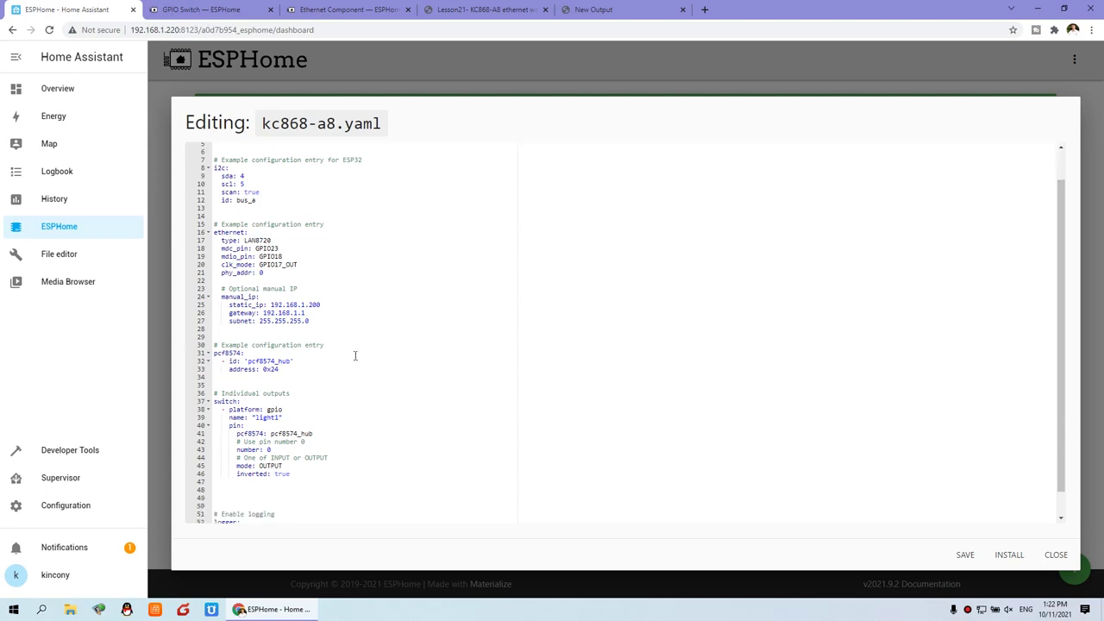
{"action": "scroll", "coordinate": [354, 360], "scroll_direction": "down", "scroll_amount": 1}
{"action": "left_click_drag", "start_coordinate": [335, 445], "coordinate": [216, 398]}
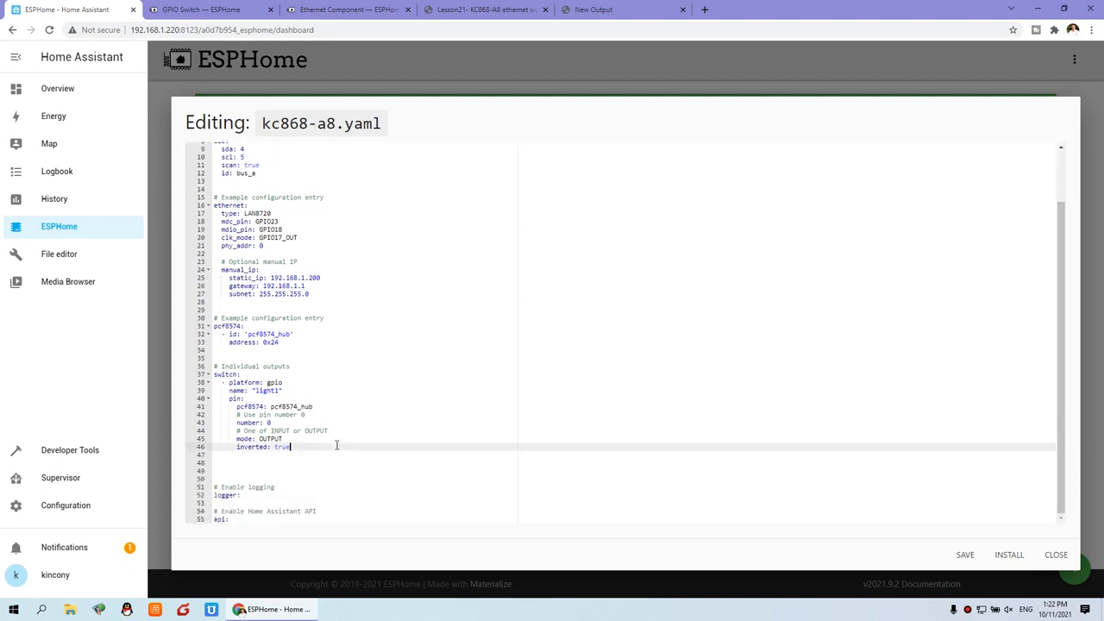
{"action": "left_click_drag", "start_coordinate": [134, 330], "coordinate": [153, 369]}
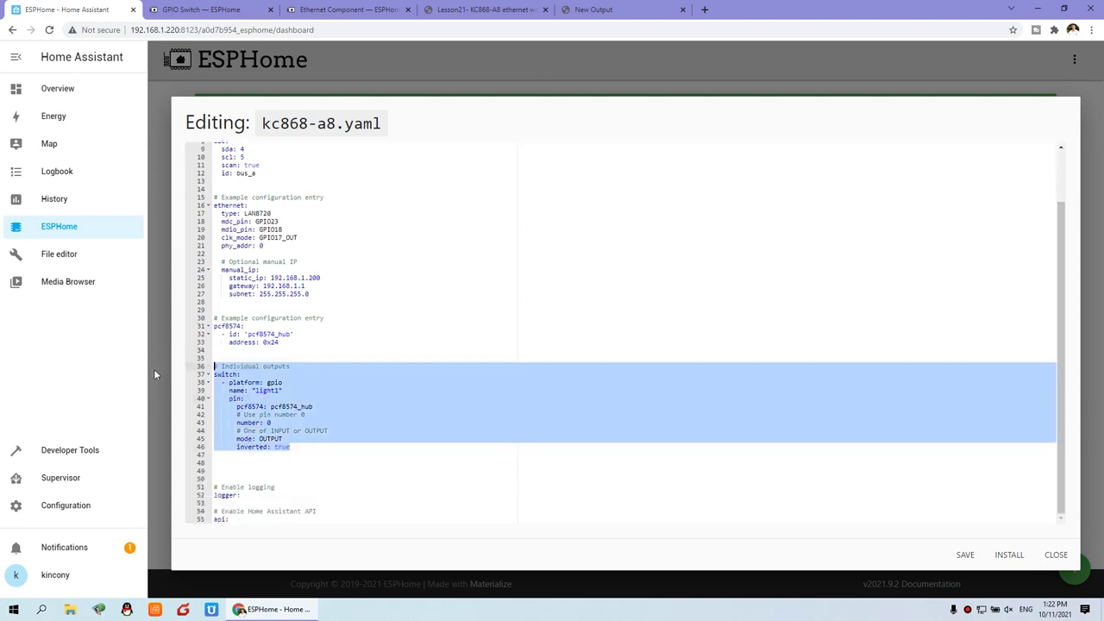
{"action": "left_click", "coordinate": [289, 456]}
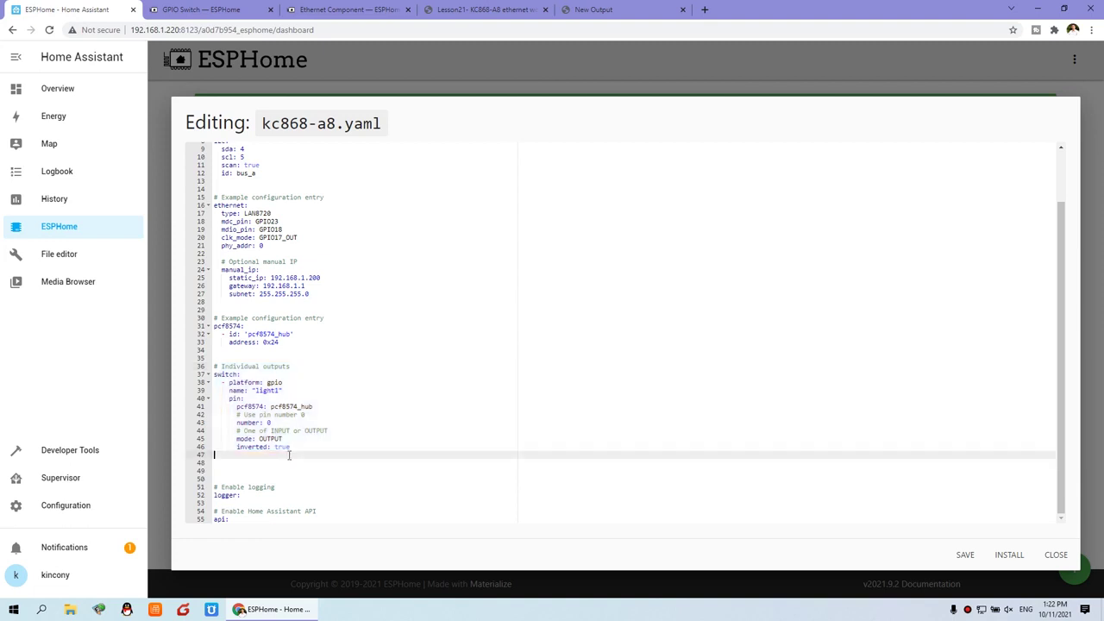